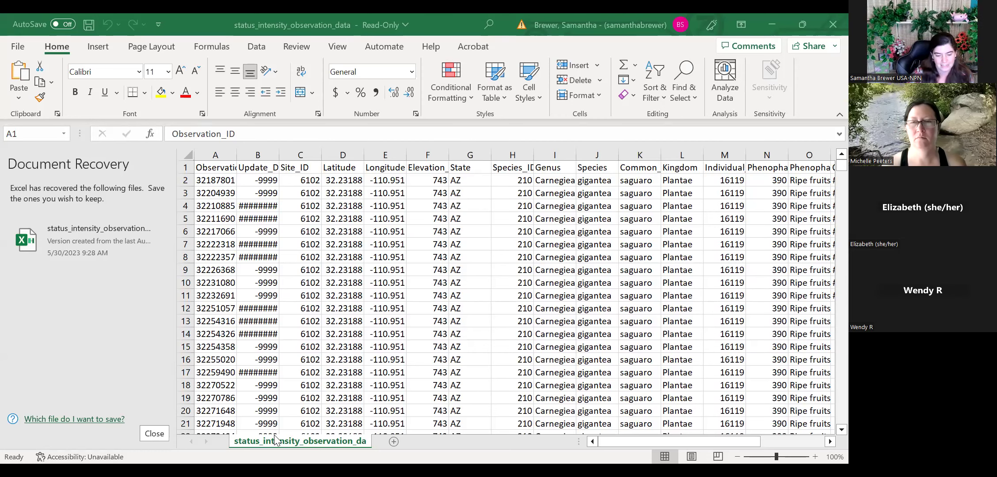
- Close the Document Recovery pane and remove the recovered files from it
scroll(351, 345, "down", 1)
scroll(362, 376, "up", 1)
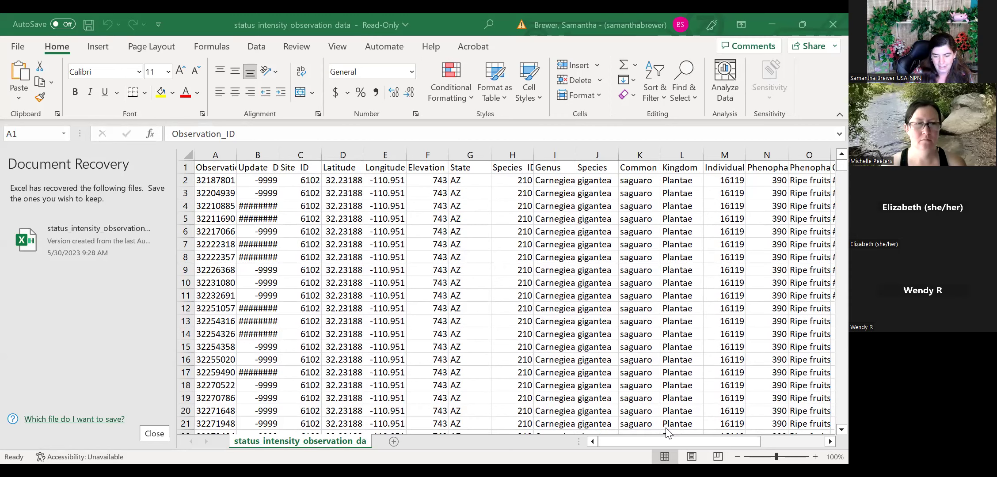
left_click_drag(661, 441, 118, 186)
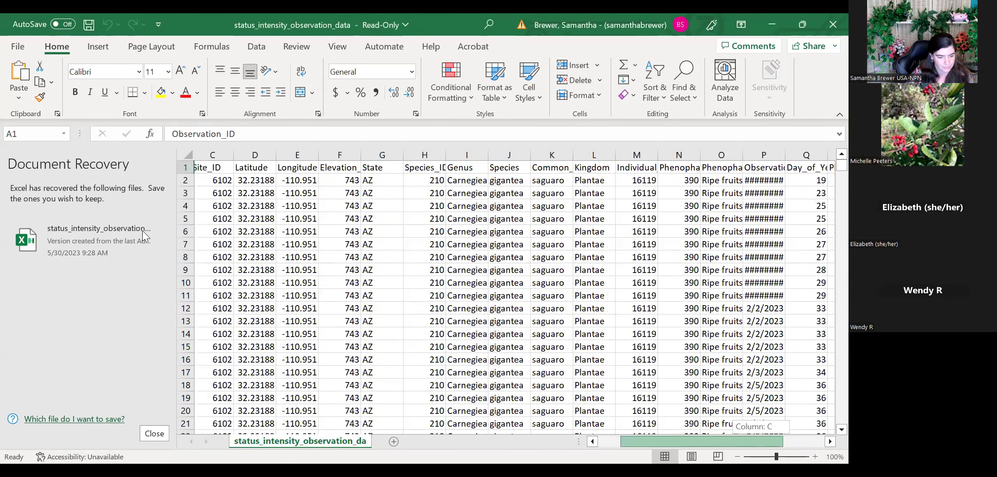
left_click_drag(143, 231, 153, 421)
left_click(151, 433)
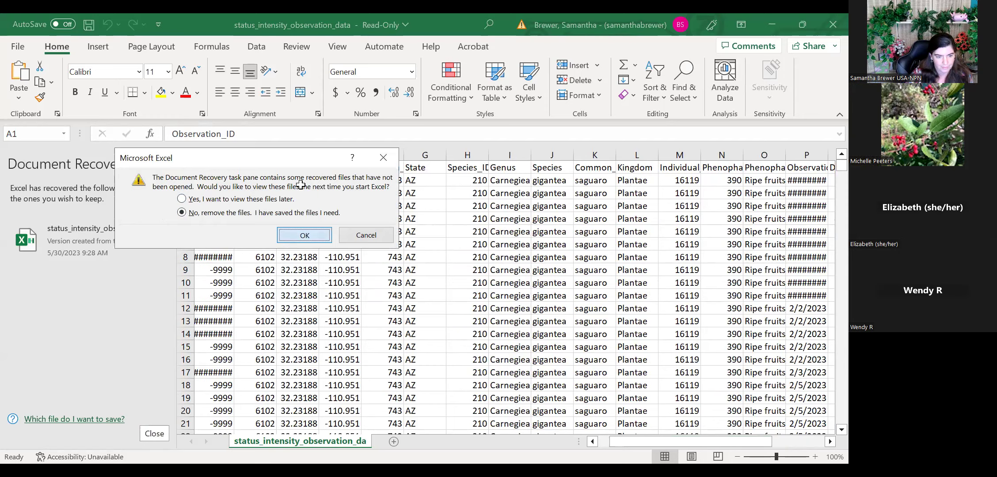
key("Return")
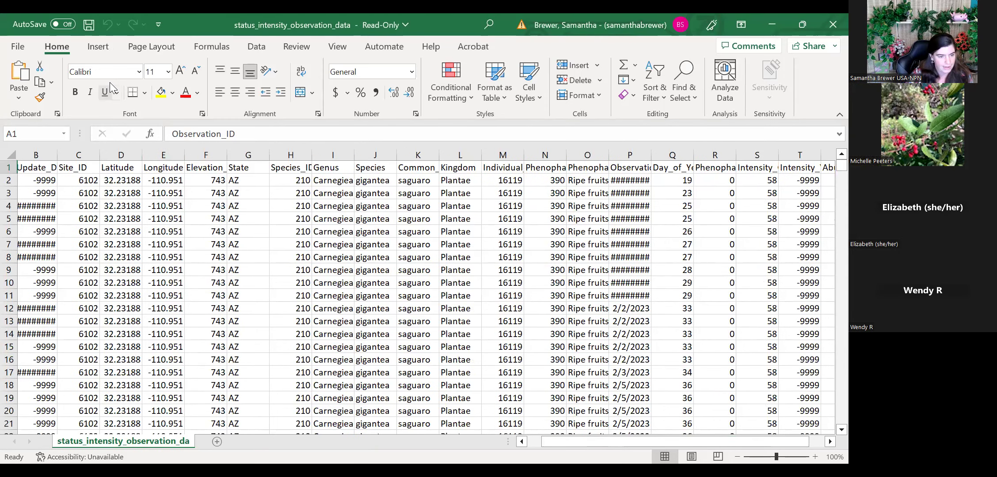
- Insert a PivotTable on a new worksheet from the observation data range A1:U8042
left_click(99, 48)
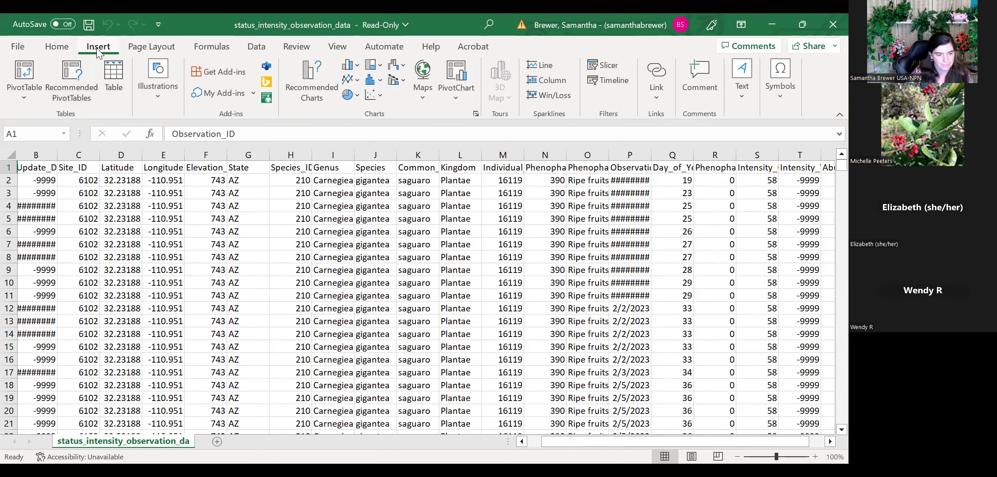
left_click(25, 73)
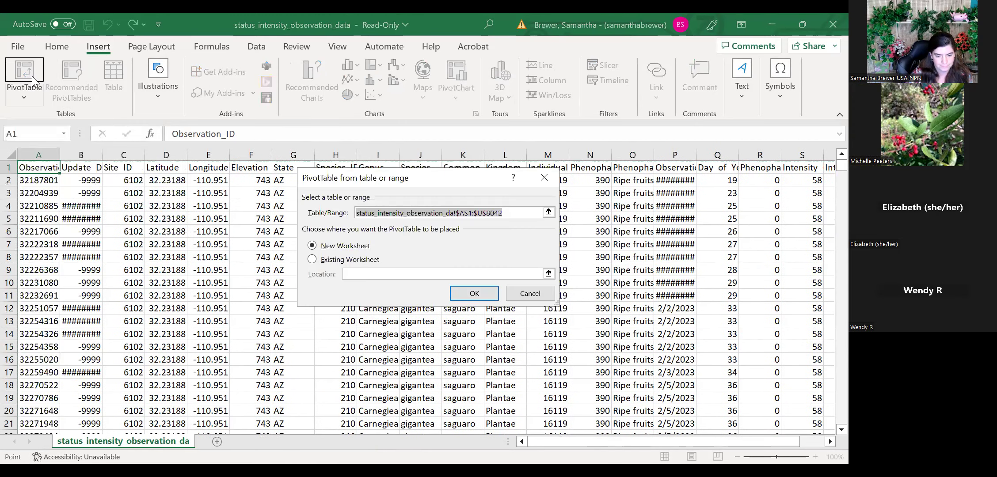
left_click(478, 298)
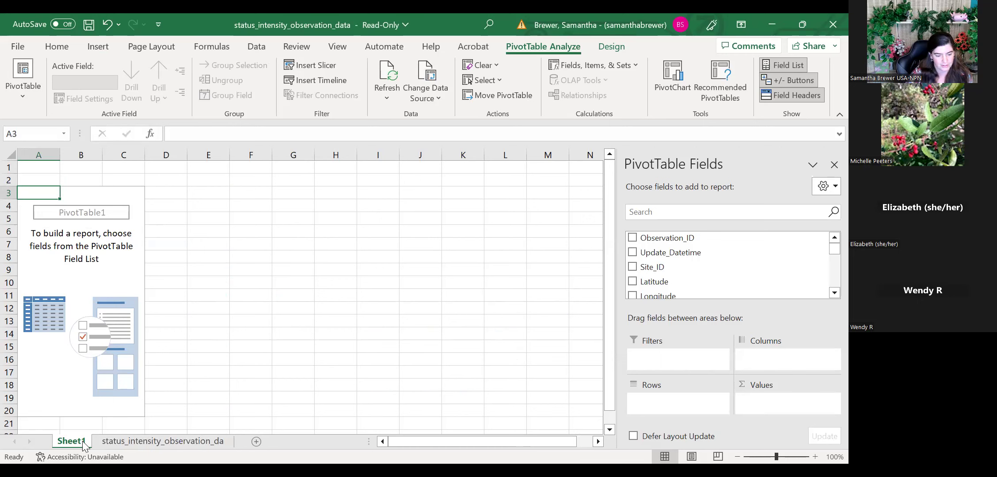
left_click(110, 441)
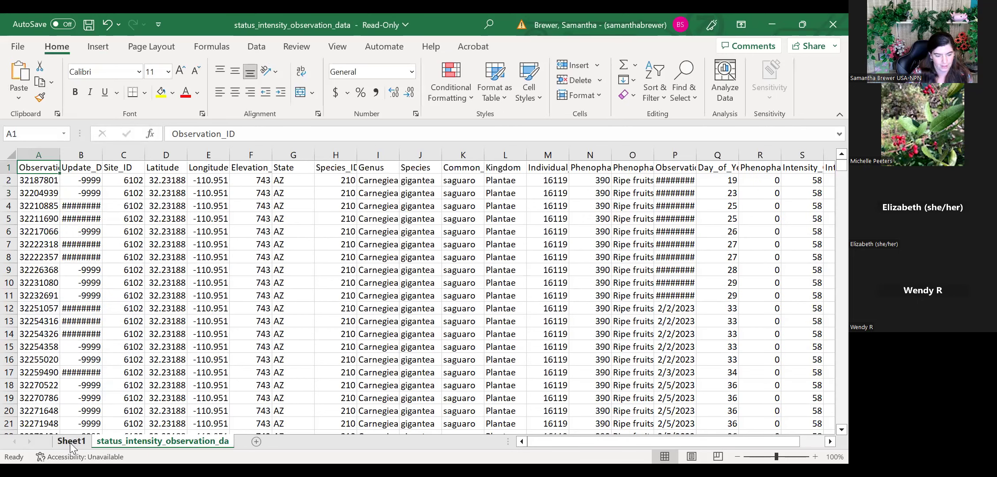
left_click(70, 441)
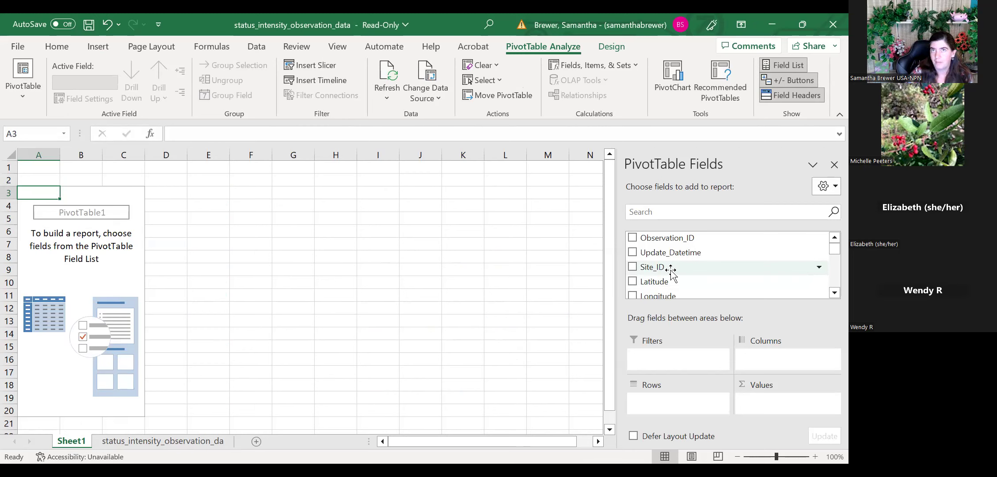
- Add the Common_Name field to the PivotTable's rows
scroll(683, 262, "down", 3)
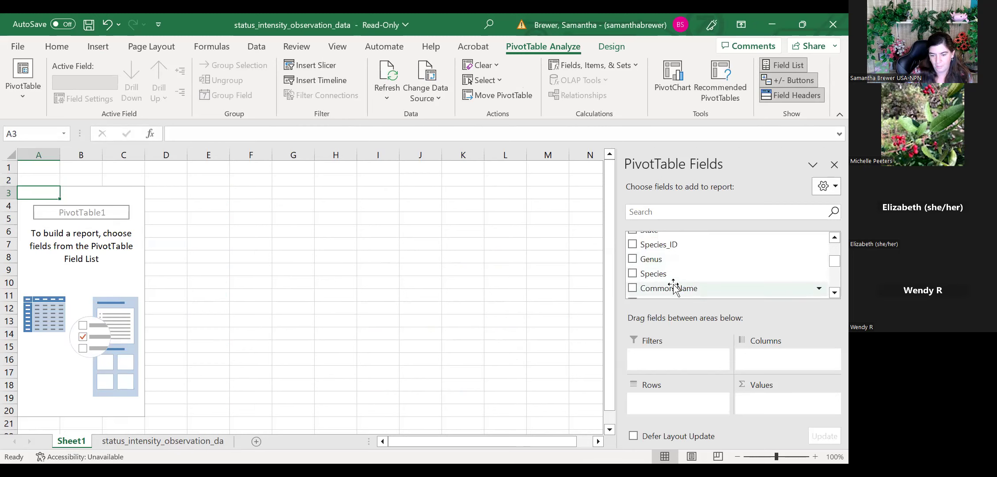
left_click_drag(674, 288, 698, 368)
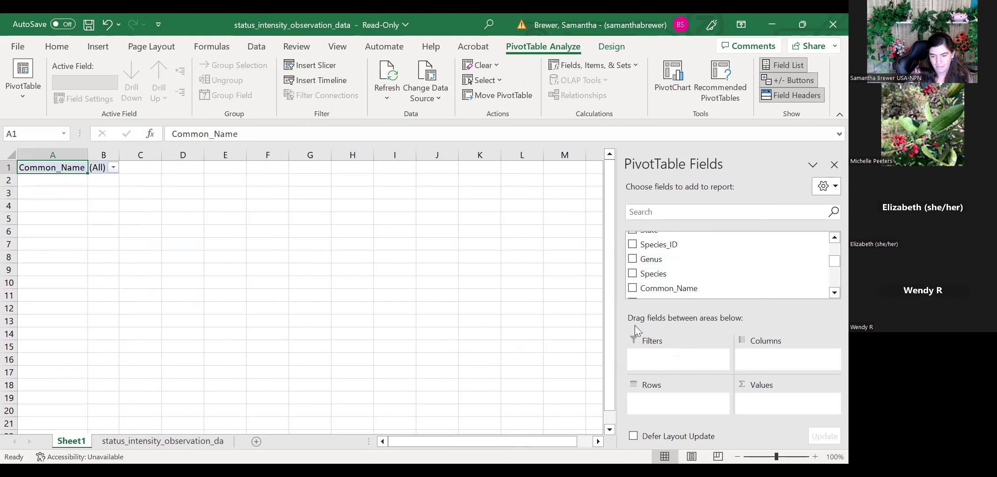
scroll(676, 268, "up", 2)
scroll(677, 267, "down", 2)
left_click_drag(656, 358, 660, 410)
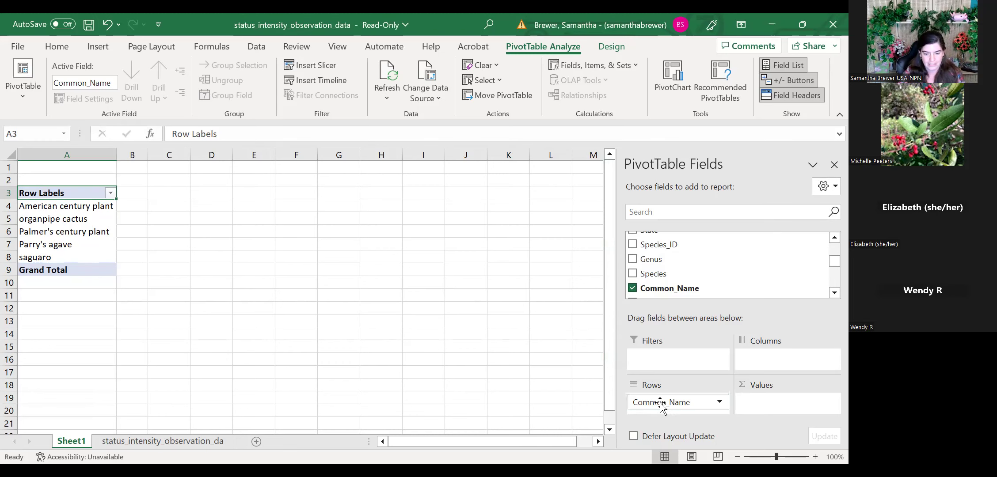
- Add the Site_ID field to the PivotTable's rows beneath Common_Name
scroll(691, 283, "down", 3)
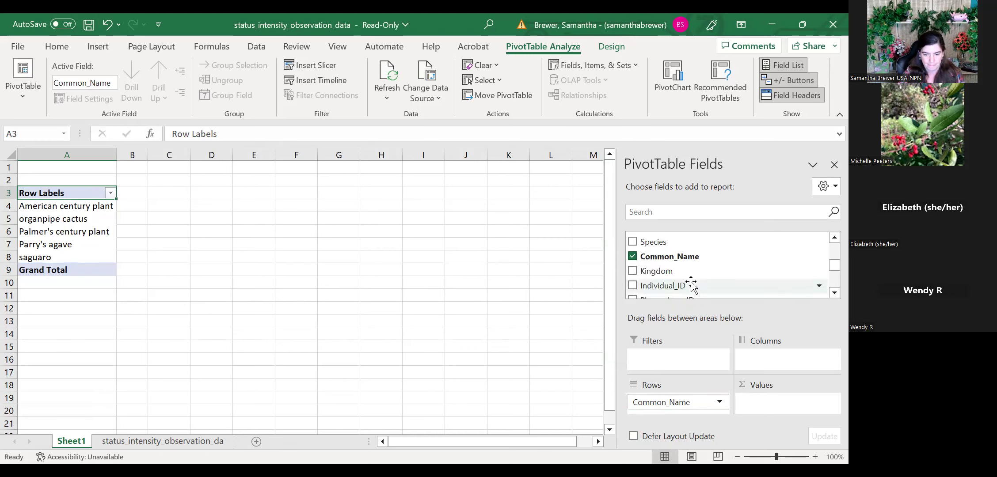
scroll(699, 276, "down", 3)
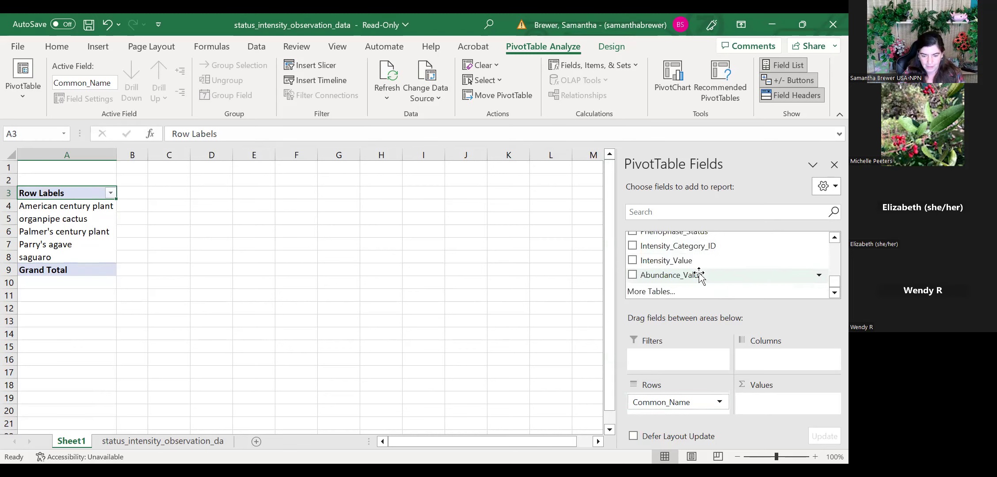
scroll(700, 274, "up", 8)
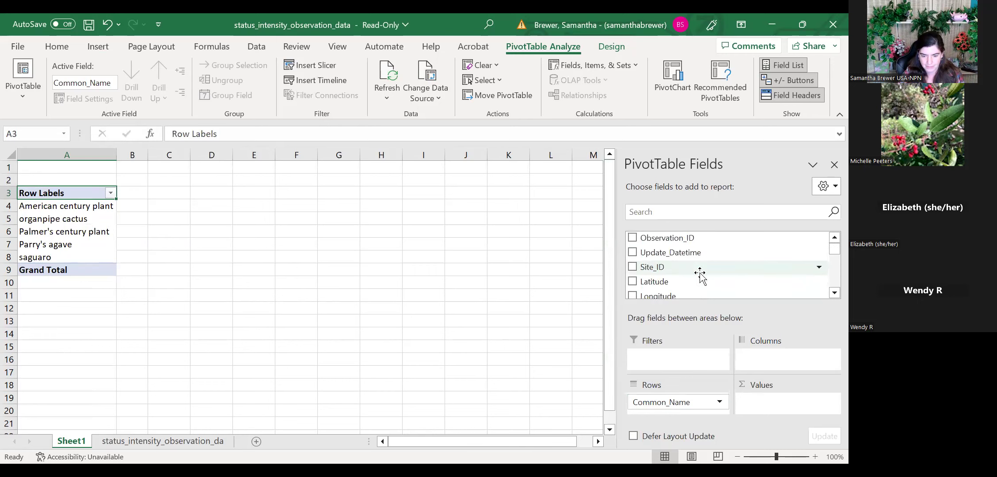
scroll(702, 269, "down", 2)
scroll(702, 272, "down", 5)
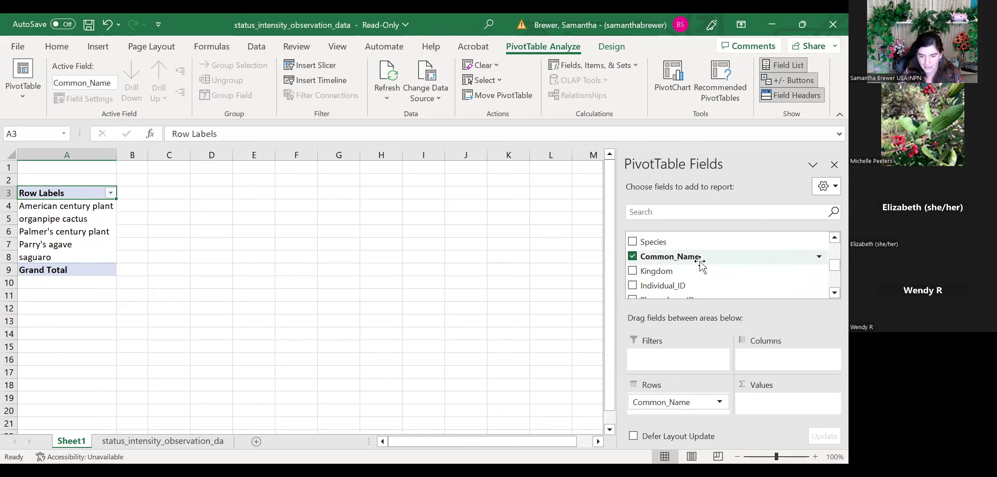
scroll(702, 278, "down", 4)
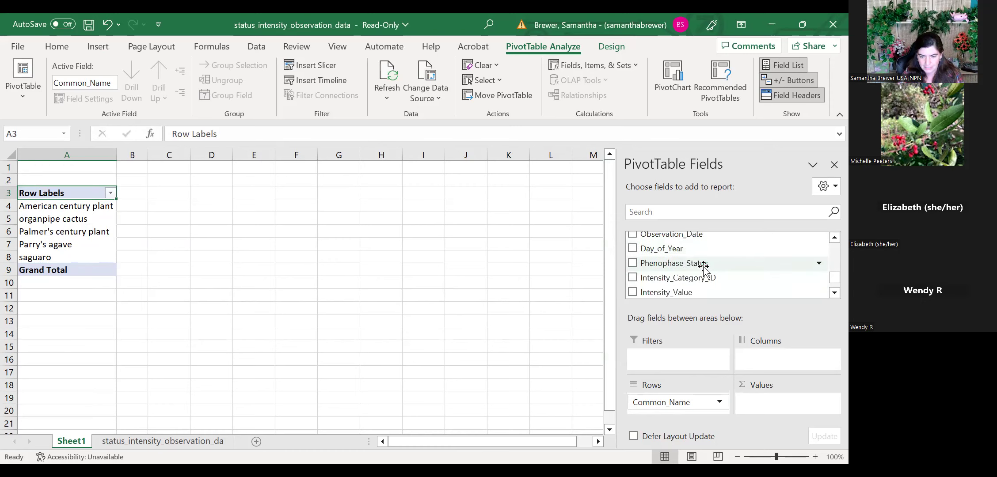
scroll(703, 267, "up", 10)
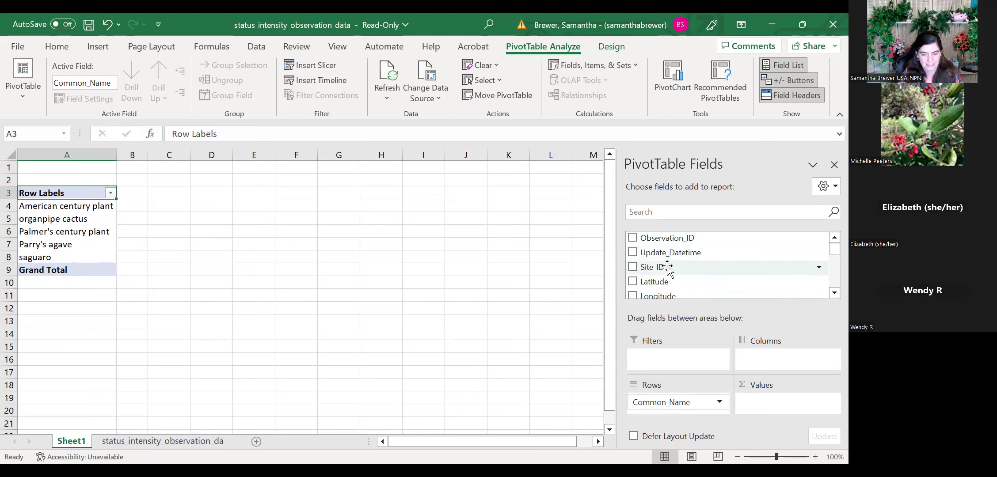
left_click_drag(668, 269, 676, 418)
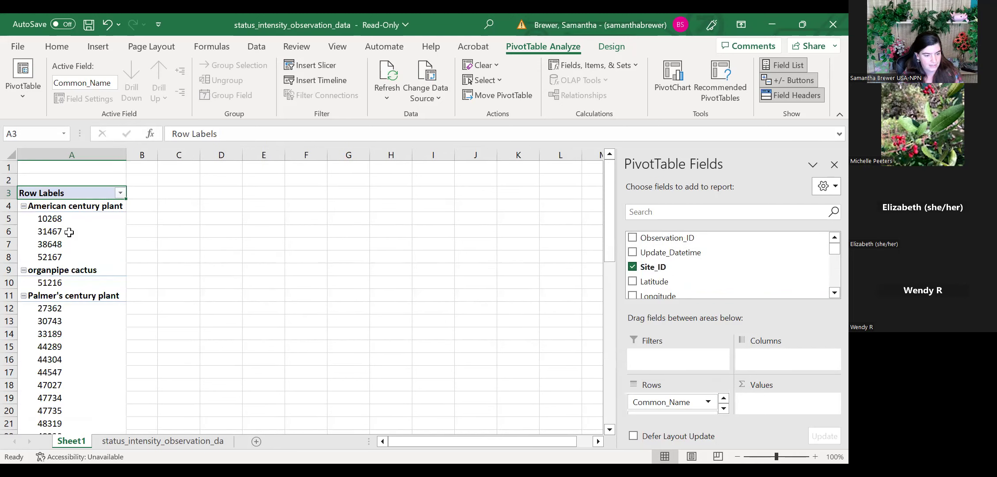
- Review the sites listed for each species and select all site IDs under saguaro to count them
scroll(70, 232, "down", 12)
scroll(70, 302, "up", 5)
left_click(70, 305)
scroll(70, 305, "down", 20)
scroll(42, 265, "up", 20)
scroll(44, 410, "down", 5)
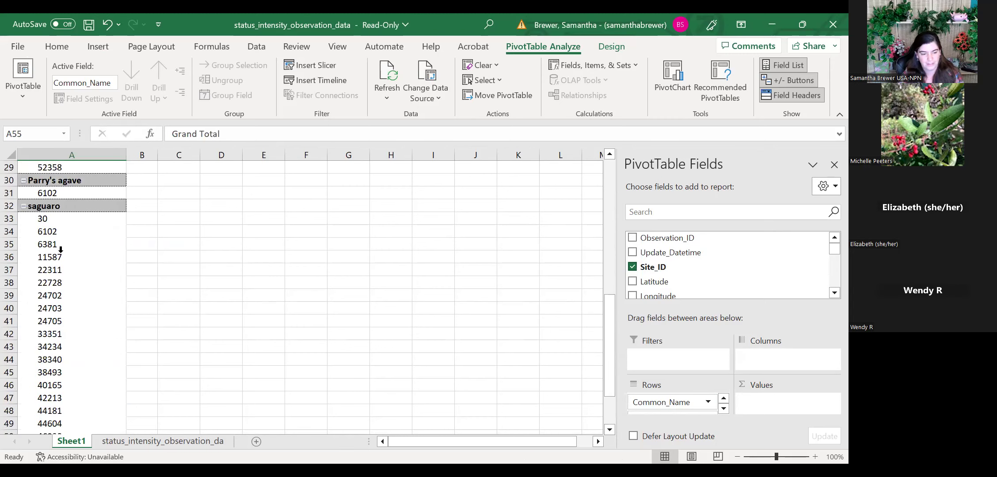
scroll(61, 257, "down", 6)
scroll(61, 258, "up", 2)
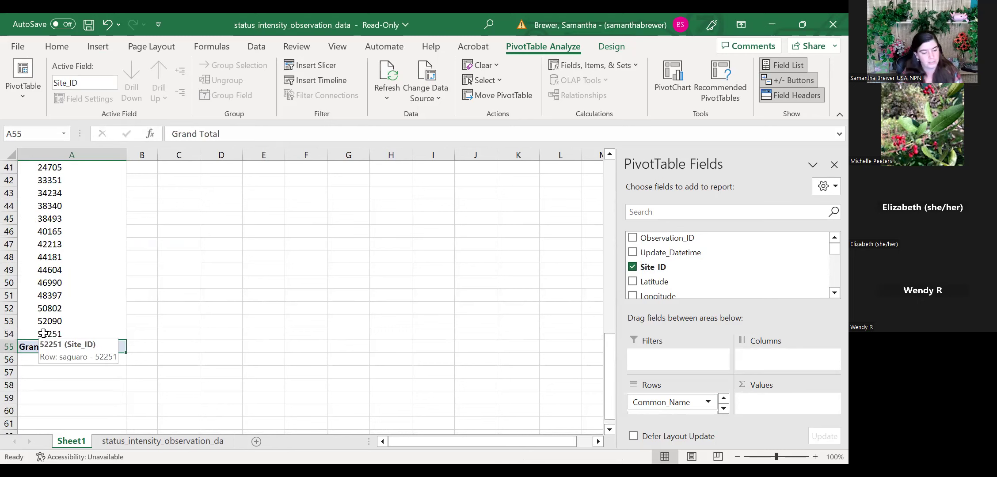
left_click_drag(41, 334, 47, 242)
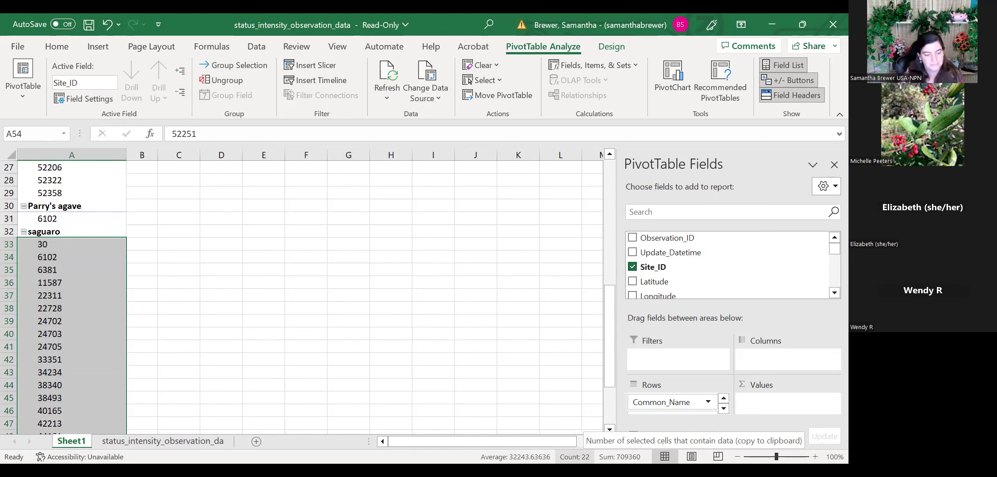
- Select all site IDs under Palmer's century plant to count them
scroll(149, 308, "up", 6)
scroll(149, 308, "down", 1)
scroll(148, 308, "up", 1)
left_click_drag(50, 206, 86, 409)
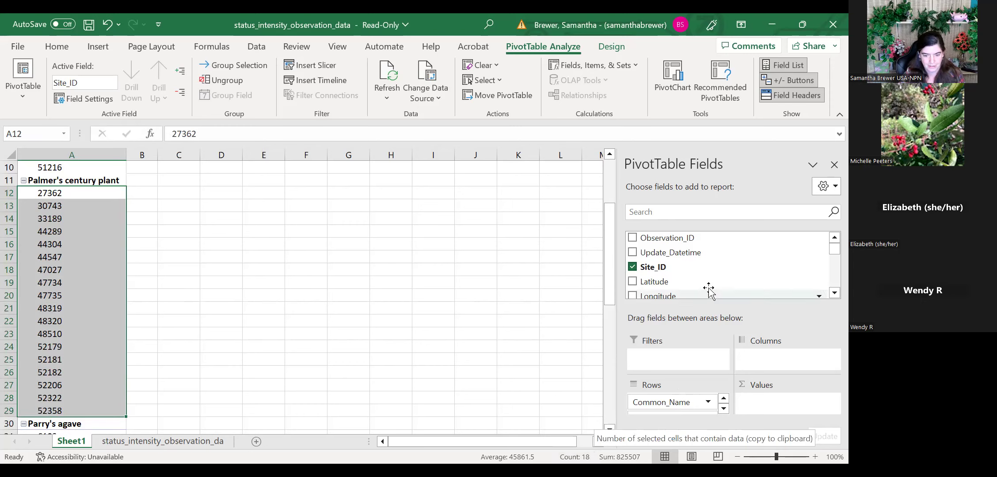
scroll(708, 290, "down", 5)
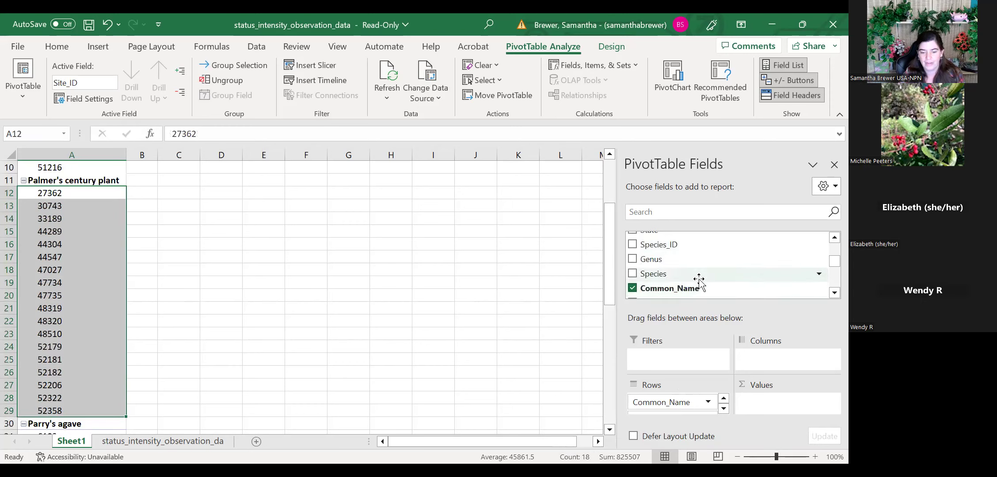
scroll(699, 277, "up", 5)
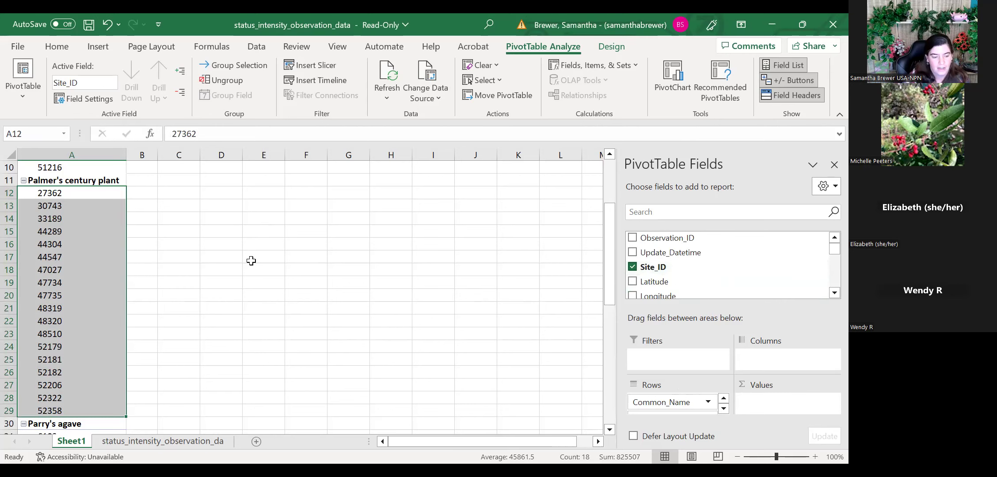
scroll(250, 260, "up", 1)
scroll(678, 400, "down", 1)
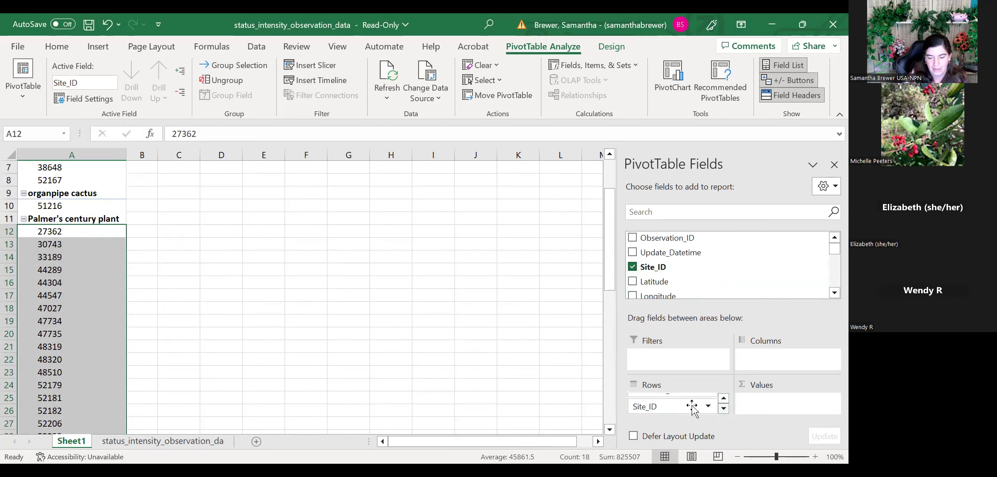
left_click_drag(645, 406, 681, 359)
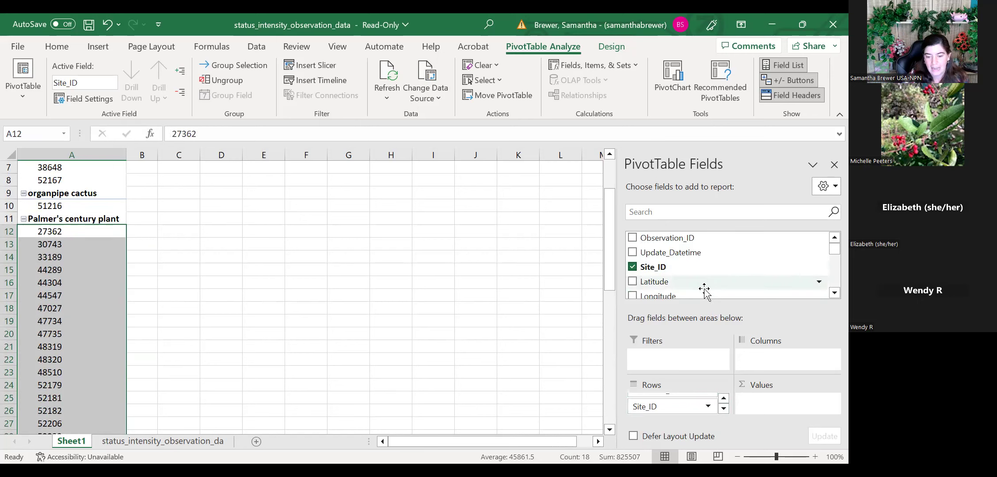
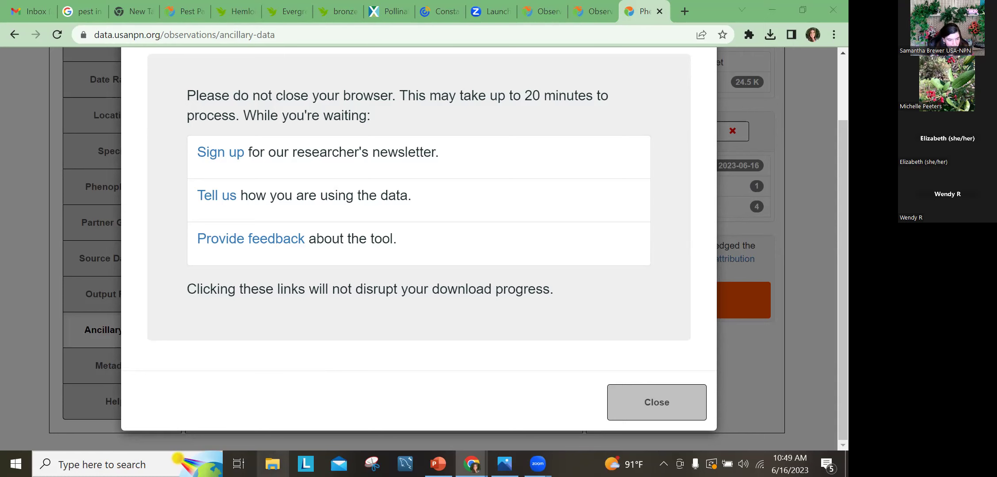
left_click(272, 464)
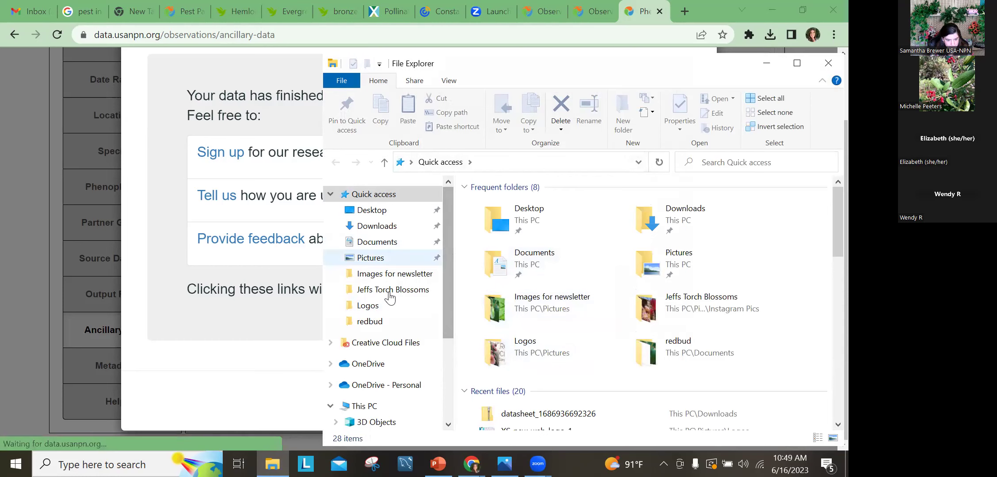
scroll(394, 367, "down", 1)
scroll(392, 375, "up", 1)
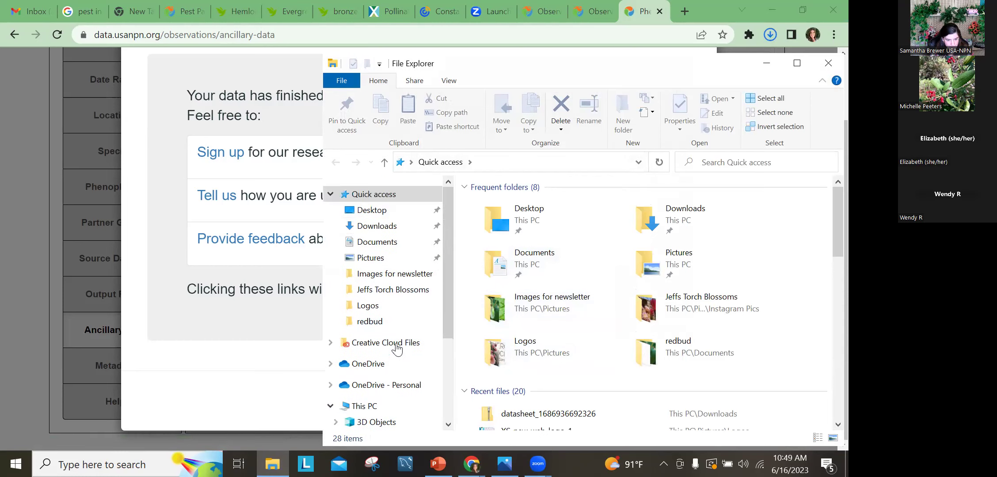
left_click(379, 226)
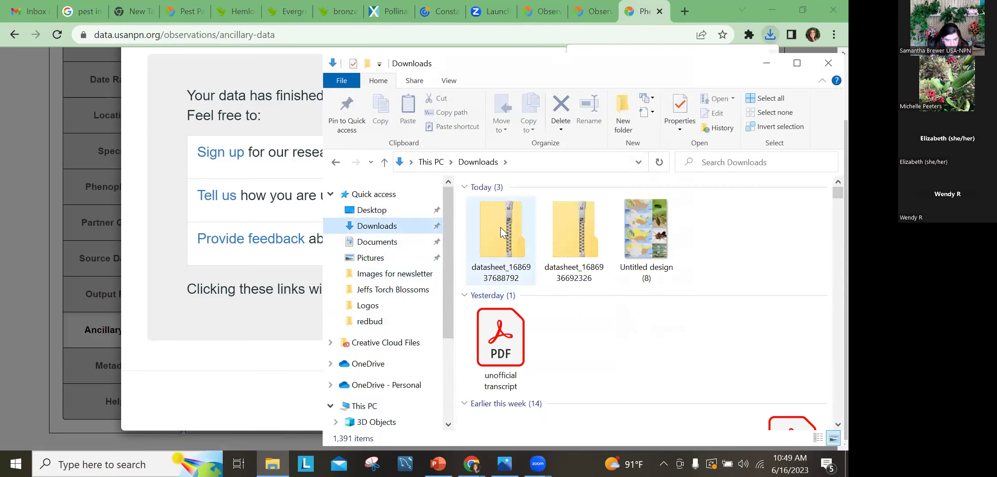
double_click(500, 227)
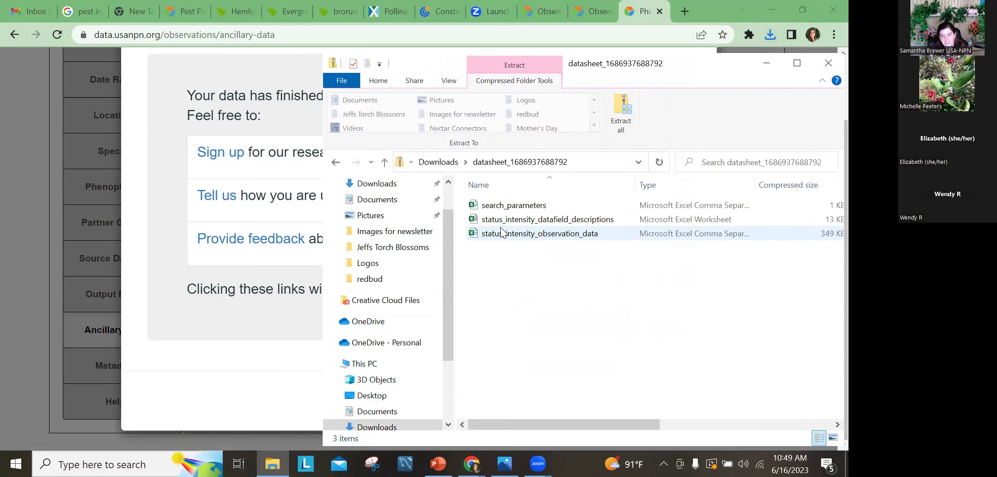
double_click(523, 234)
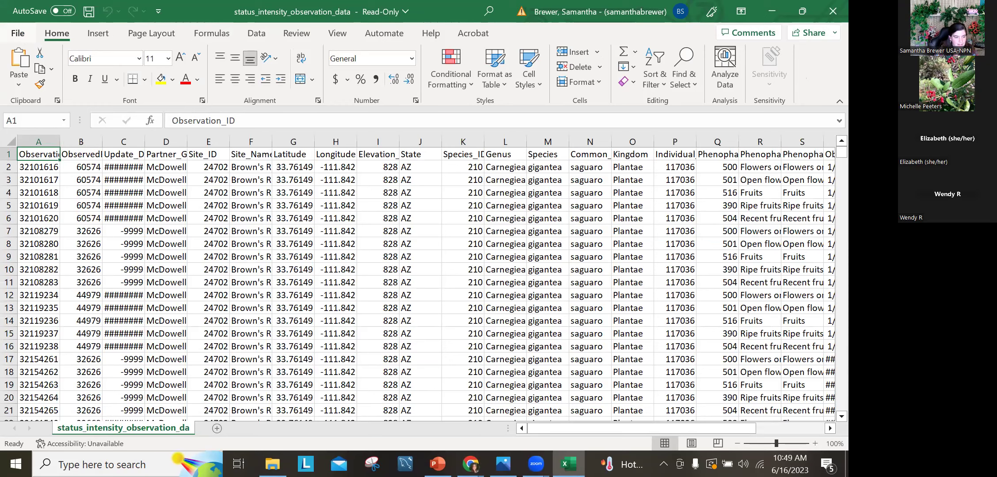
left_click(17, 34)
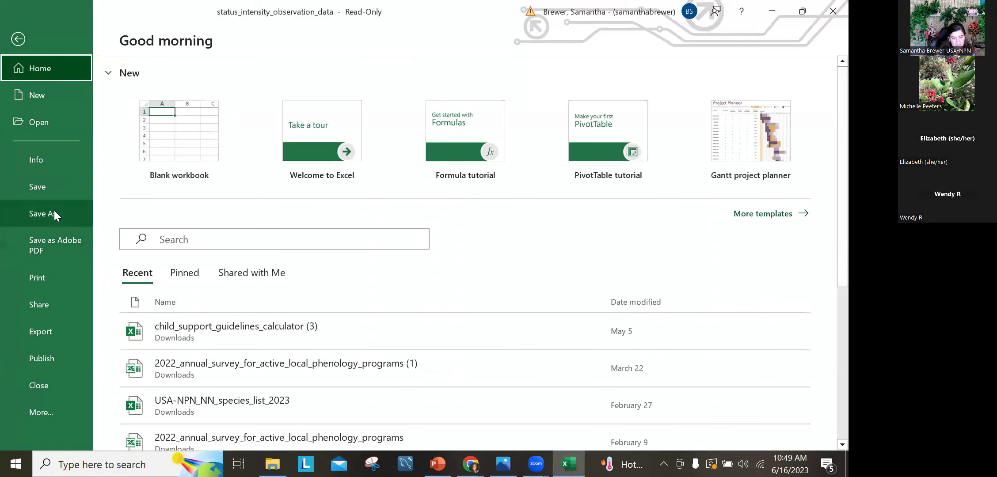
left_click(18, 39)
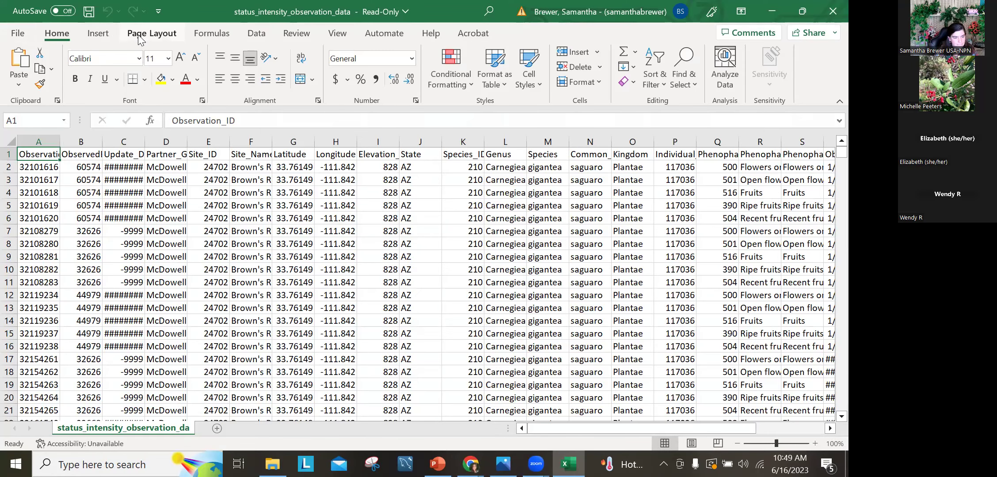
- Insert a PivotTable from the whole observation data range, placed on a new worksheet
left_click(98, 33)
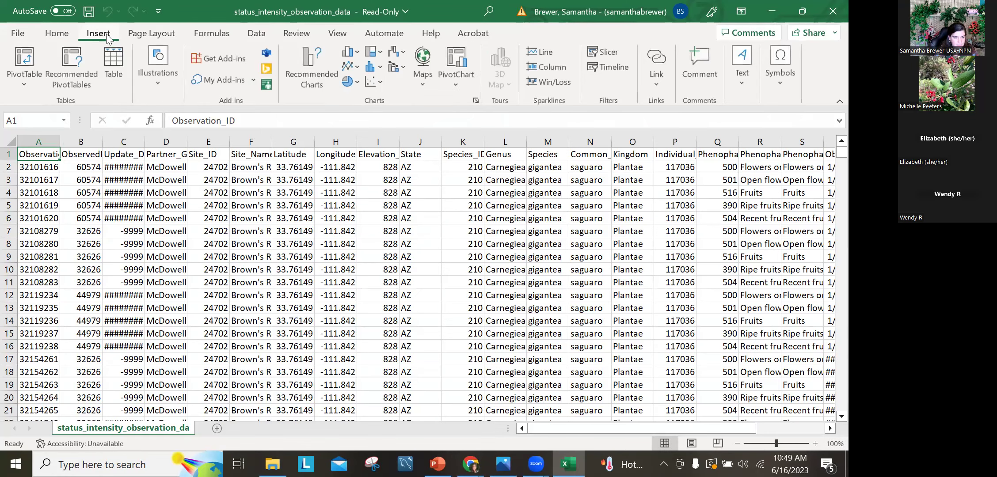
left_click(24, 70)
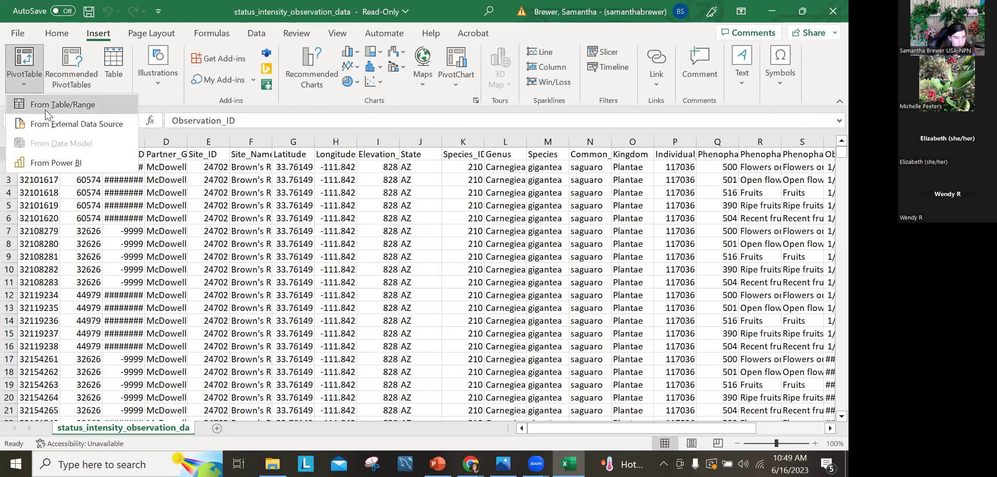
left_click(25, 76)
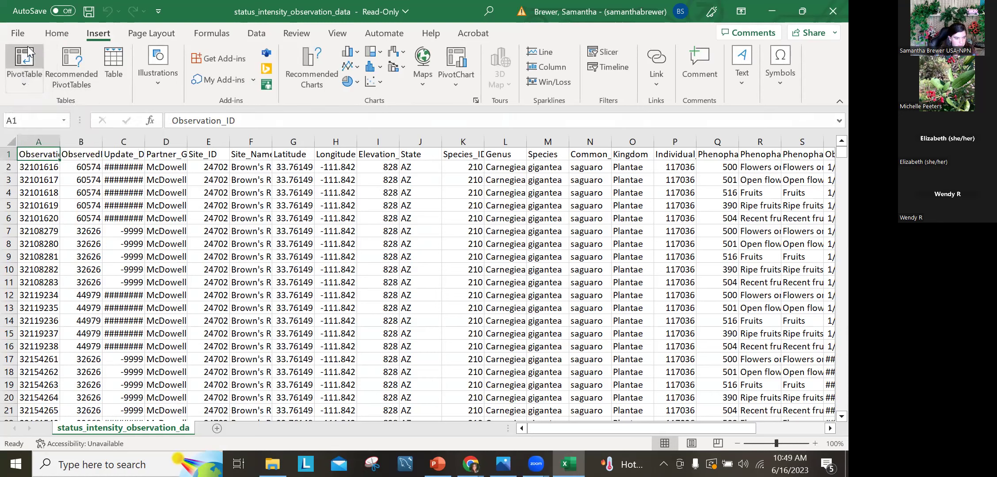
left_click(28, 51)
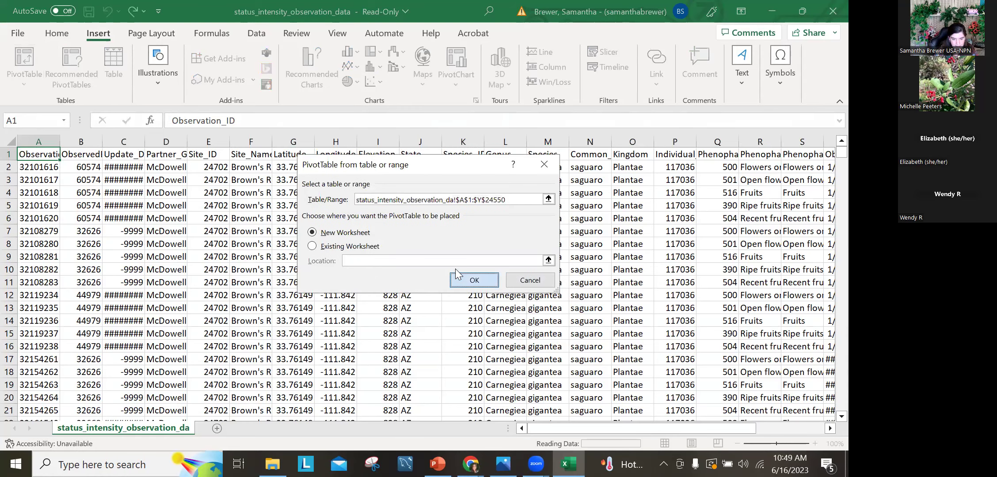
left_click(474, 280)
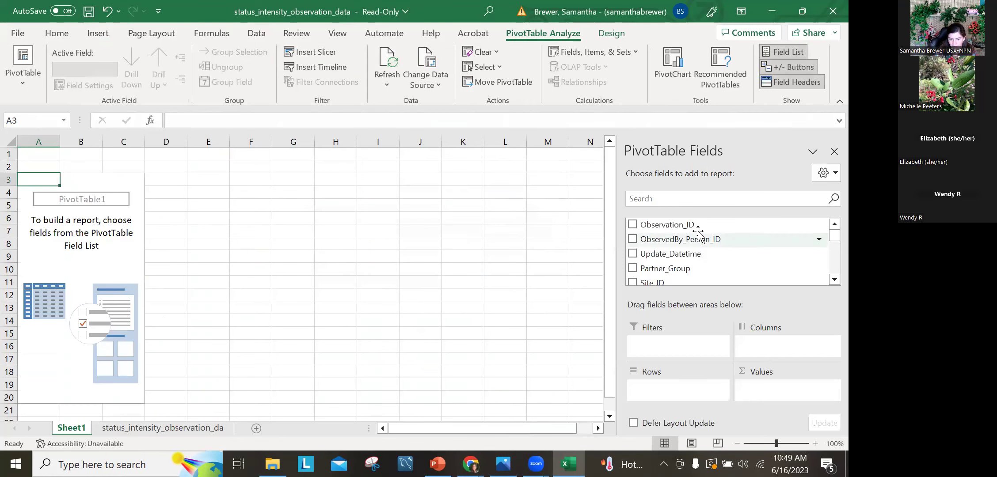
- Add Partner_Group to the PivotTable's rows, with Site_Name nested beneath it
scroll(697, 254, "down", 1)
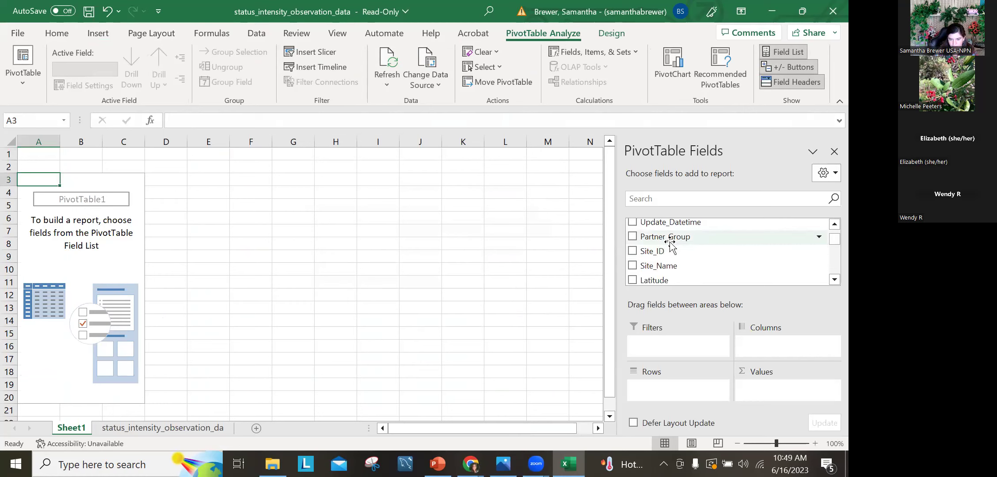
left_click_drag(658, 238, 671, 389)
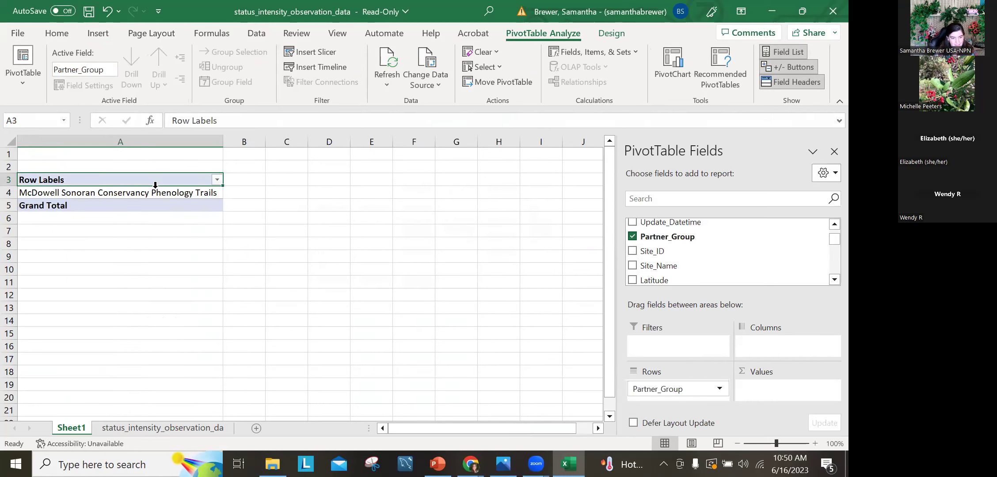
left_click_drag(652, 251, 707, 391)
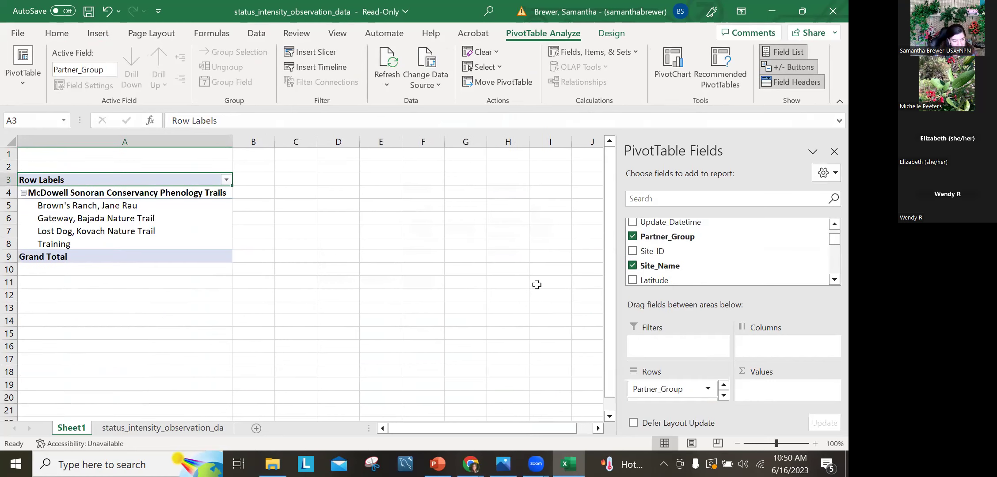
- Add ObservedBy_Person_ID to the PivotTable's rows and arrange it beneath Site_Name
scroll(707, 265, "up", 2)
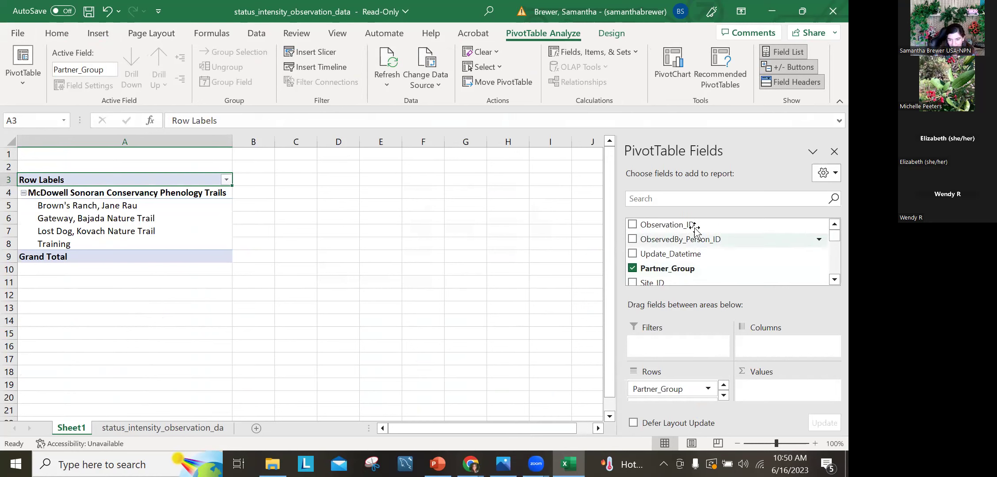
left_click_drag(700, 243, 687, 398)
scroll(687, 397, "down", 2)
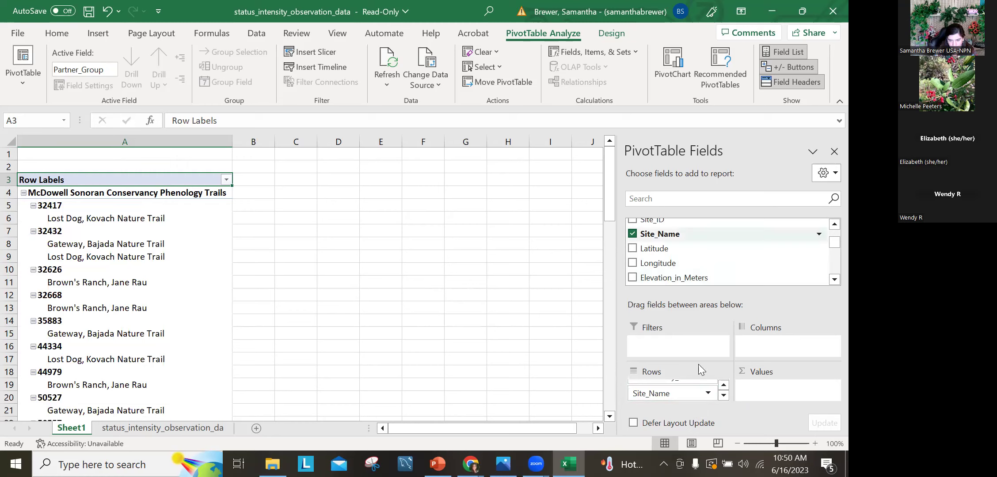
scroll(680, 390, "up", 1)
left_click_drag(683, 398, 688, 406)
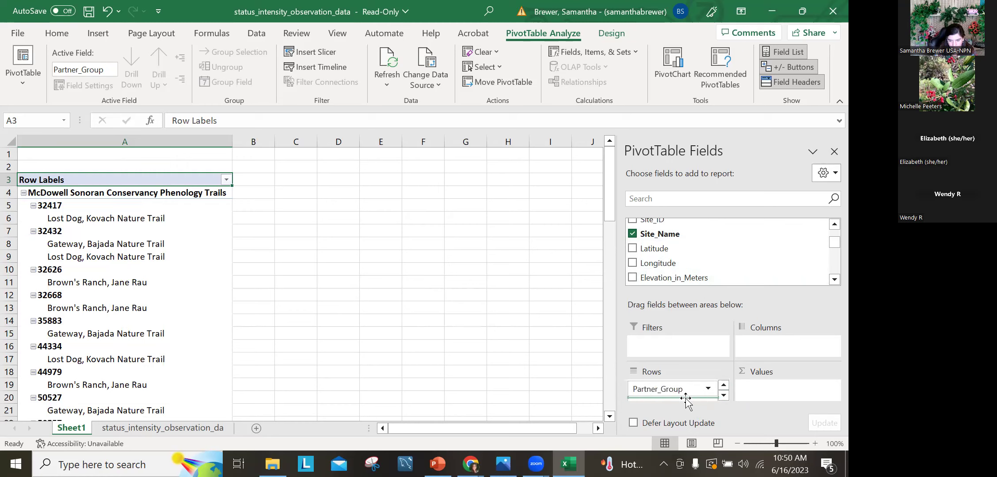
left_click(724, 394)
left_click_drag(658, 389, 689, 397)
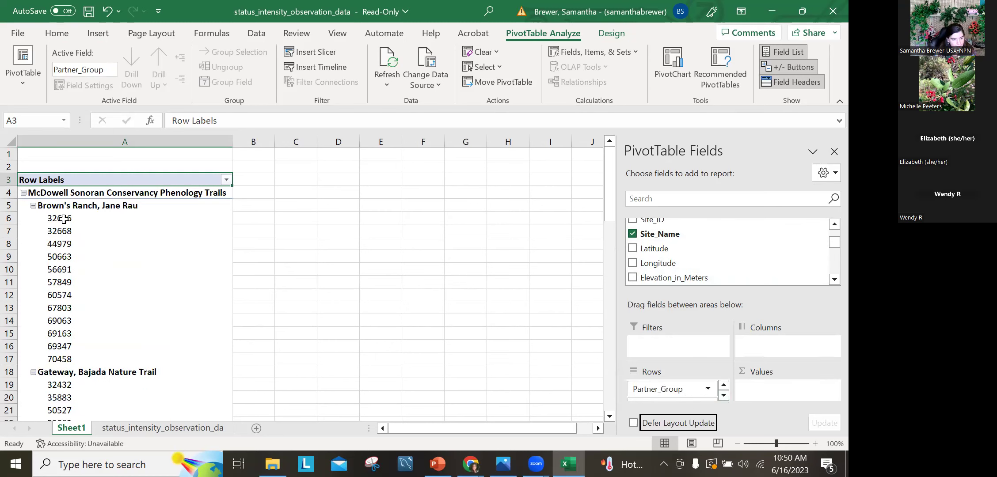
- Review the observer IDs listed under each site, from Brown's Ranch through Gateway to Lost Dog
left_click_drag(65, 219, 76, 350)
scroll(77, 351, "down", 3)
left_click_drag(62, 269, 61, 410)
scroll(61, 365, "down", 3)
left_click(343, 290)
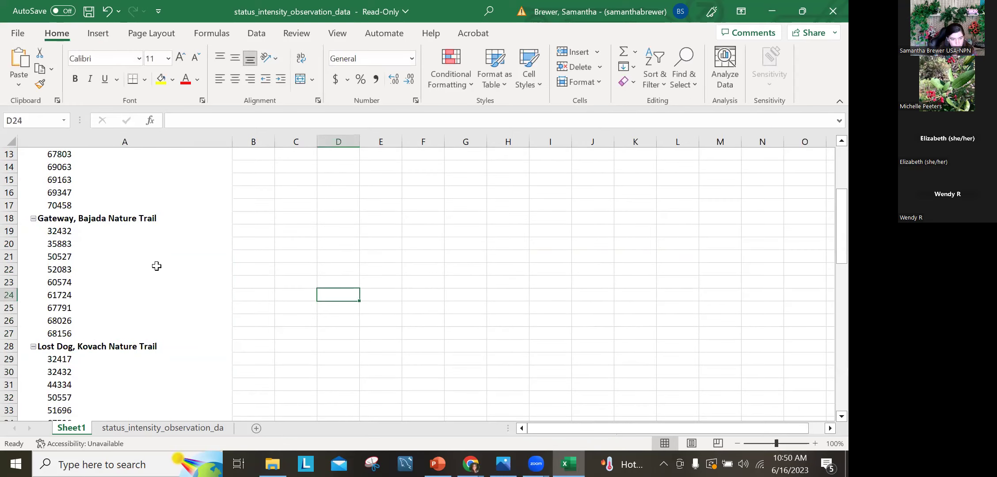
left_click(188, 265)
left_click(446, 282)
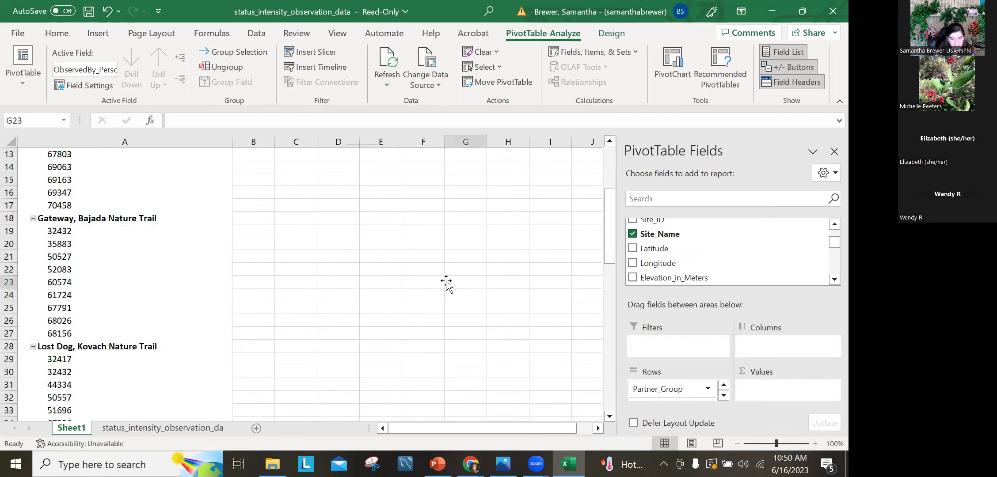
left_click(221, 270)
left_click(420, 258)
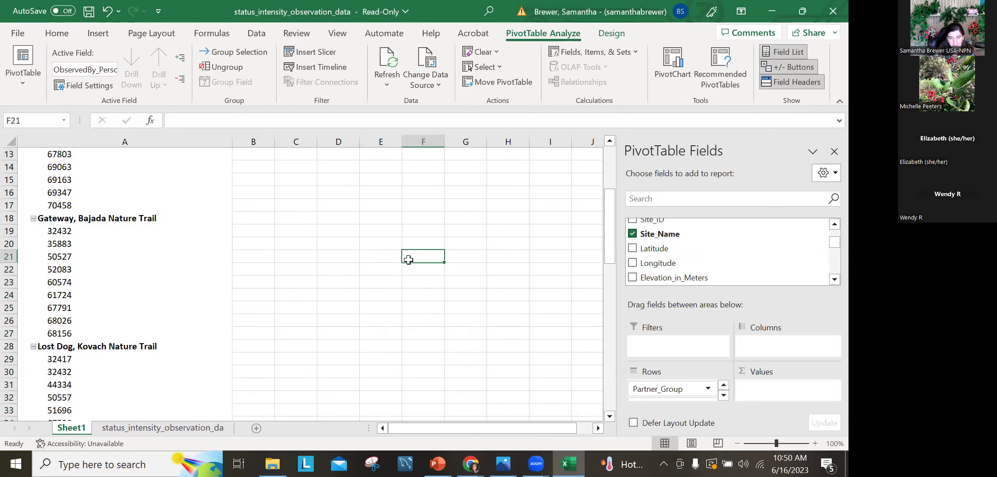
left_click(155, 270)
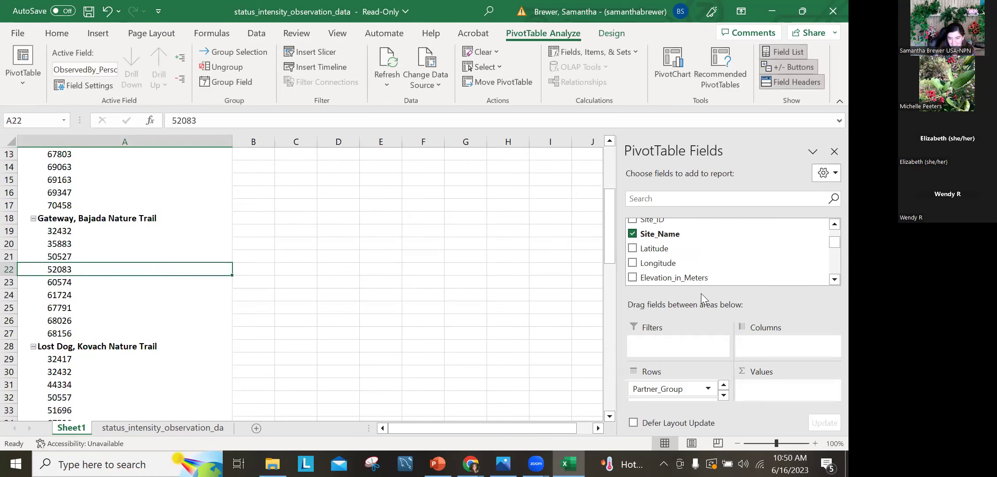
- Replace ObservedBy_Person_ID with Common_Name in the PivotTable's rows and review the species listed under each site
scroll(707, 274, "up", 2)
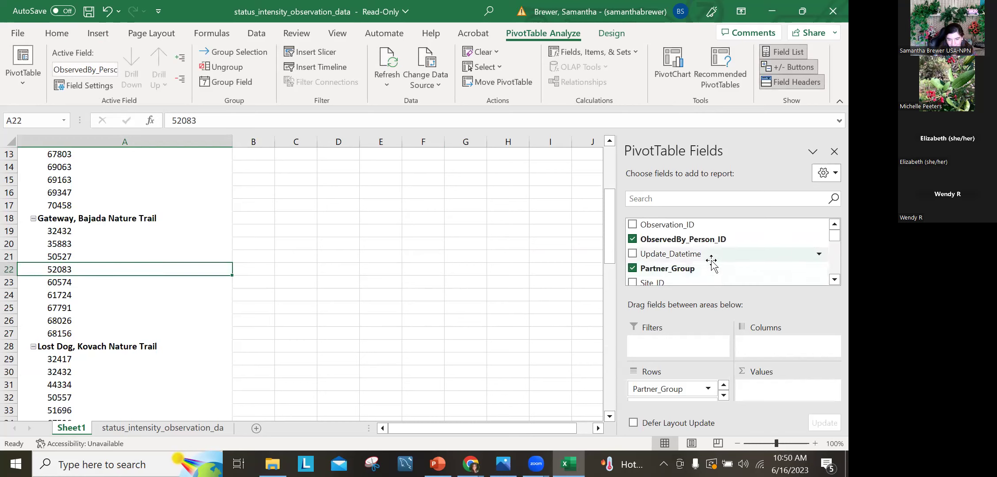
scroll(711, 265, "down", 3)
scroll(711, 263, "down", 3)
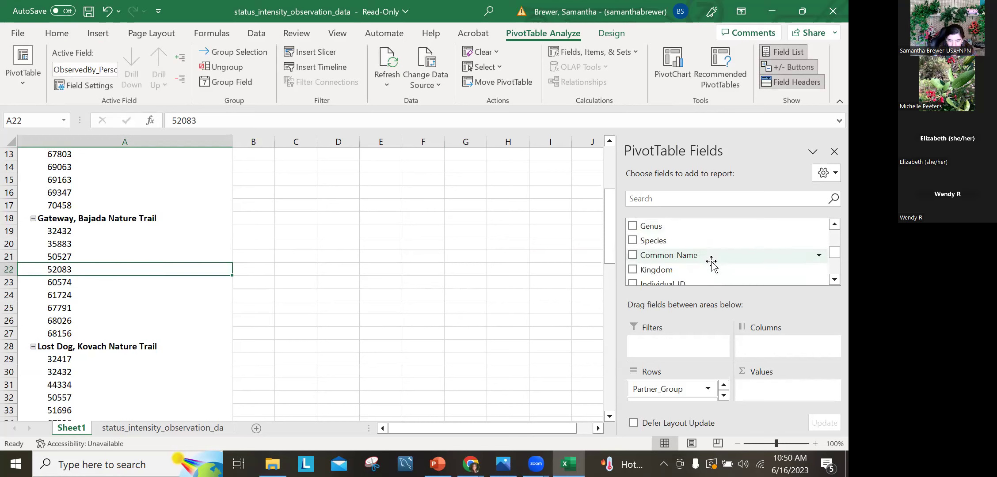
scroll(686, 388, "down", 1)
left_click_drag(685, 396, 707, 271)
scroll(718, 270, "down", 1)
scroll(718, 271, "down", 1)
scroll(718, 271, "up", 3)
scroll(718, 272, "down", 1)
left_click_drag(717, 260, 703, 399)
scroll(59, 226, "up", 4)
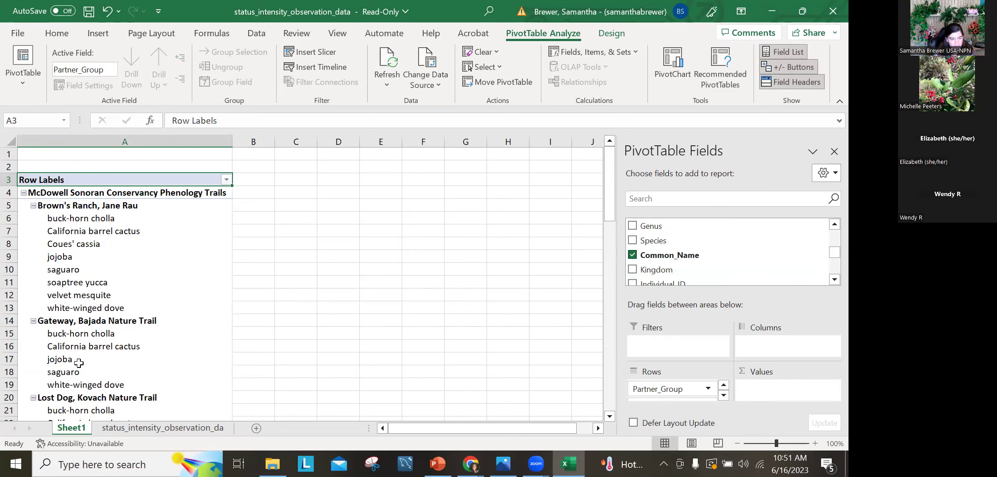
scroll(78, 363, "down", 1)
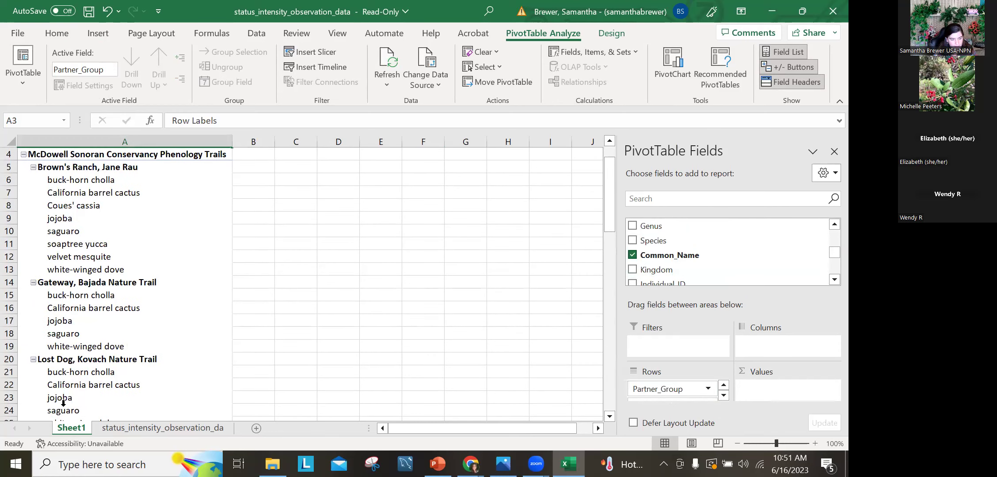
- Add the Observation_ID field to the PivotTable's rows
scroll(724, 260, "up", 5)
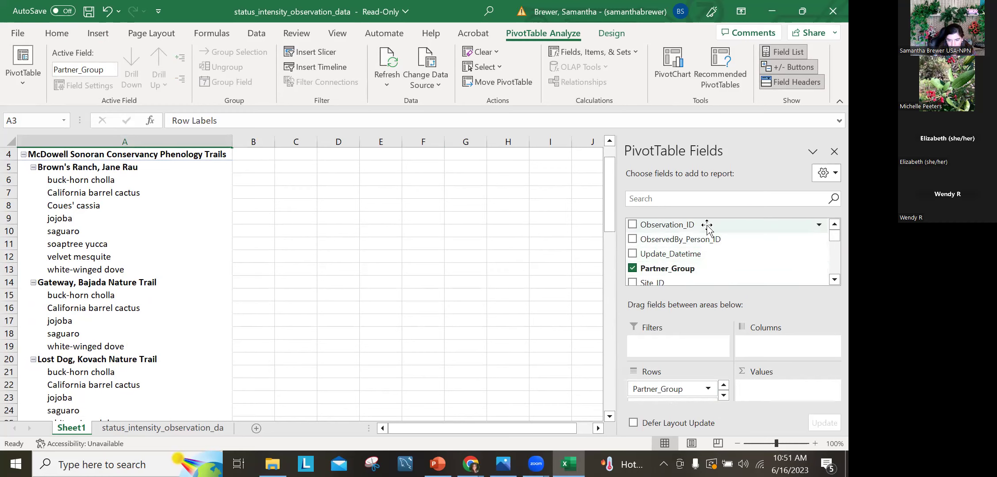
scroll(709, 225, "down", 3)
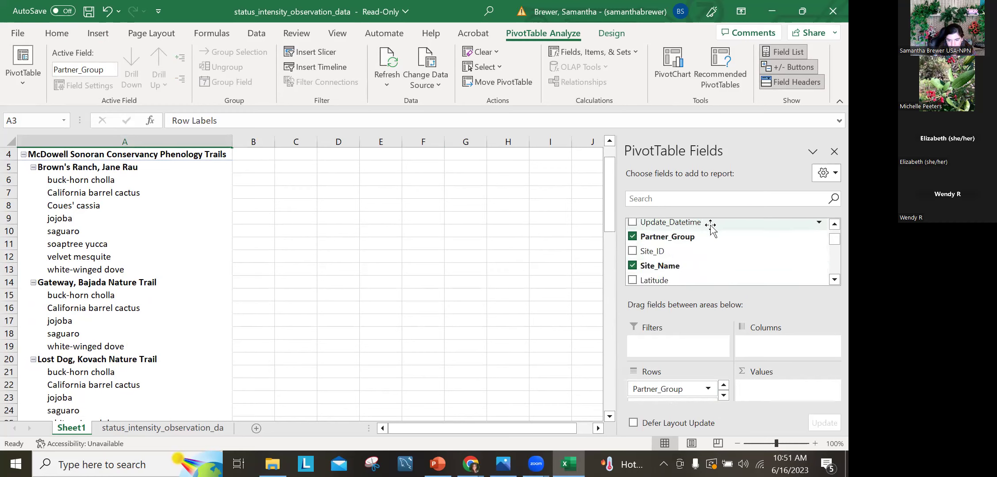
scroll(710, 252, "up", 3)
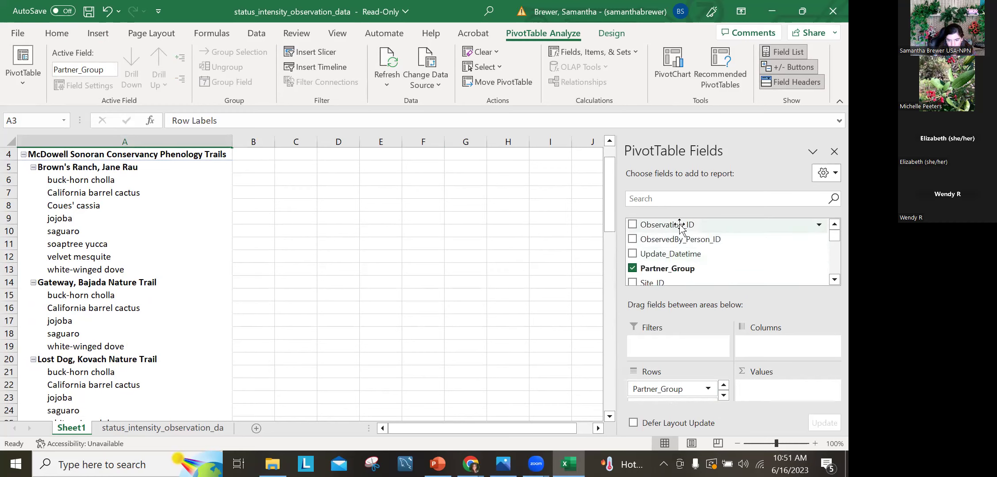
mouse_move(680, 227)
left_mouse_down()
mouse_move(708, 305)
mouse_move(701, 399)
mouse_move(676, 393)
left_mouse_up()
- Reorder the PivotTable's rows so Site_Name comes above Common_Name, with Observation_ID at the lowest level
scroll(665, 400, "down", 1)
scroll(672, 391, "down", 3)
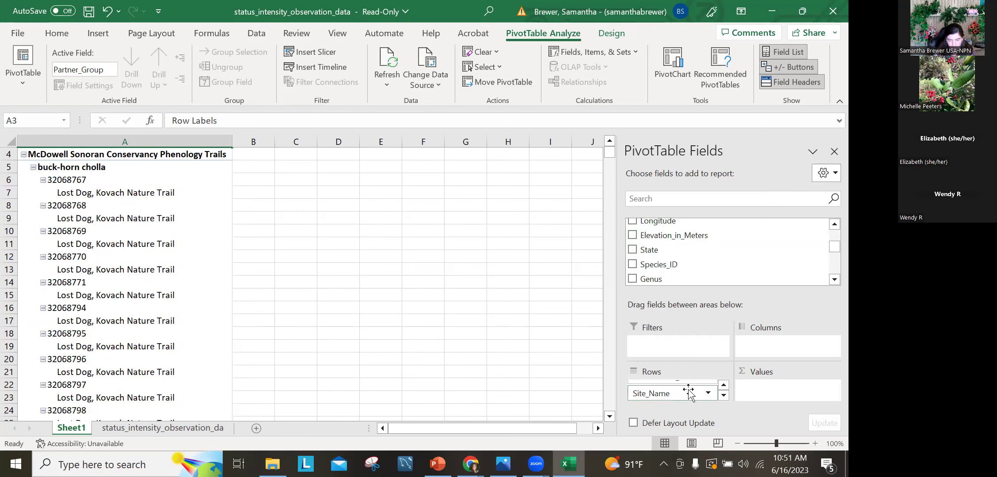
left_click(723, 386)
left_click(723, 395)
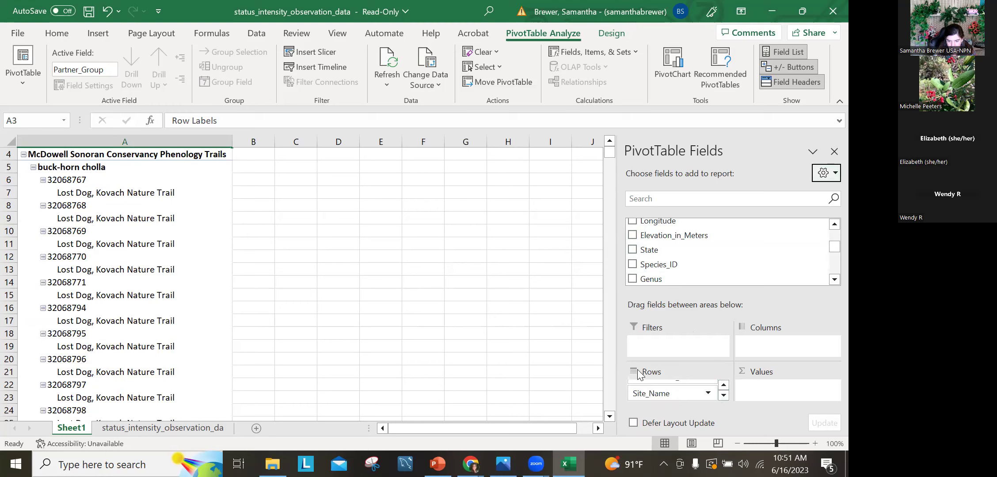
left_click(723, 396)
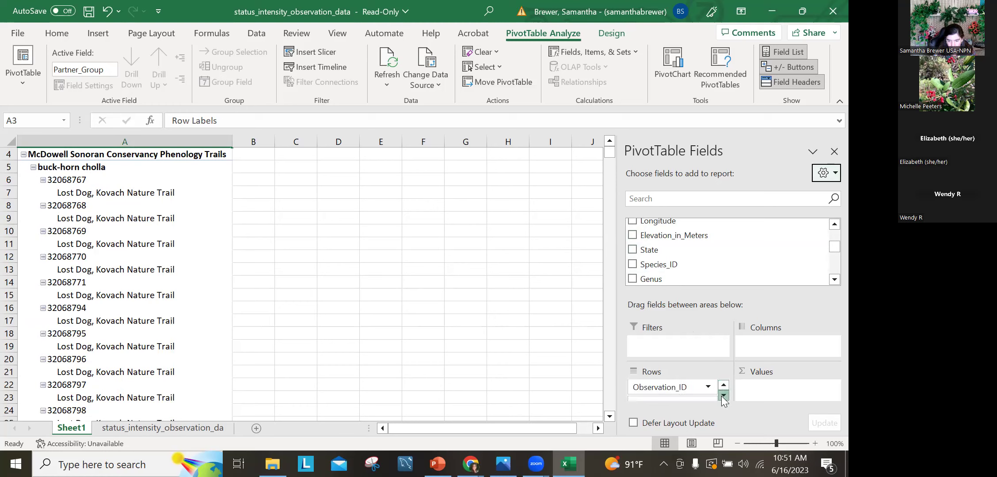
left_click(707, 394)
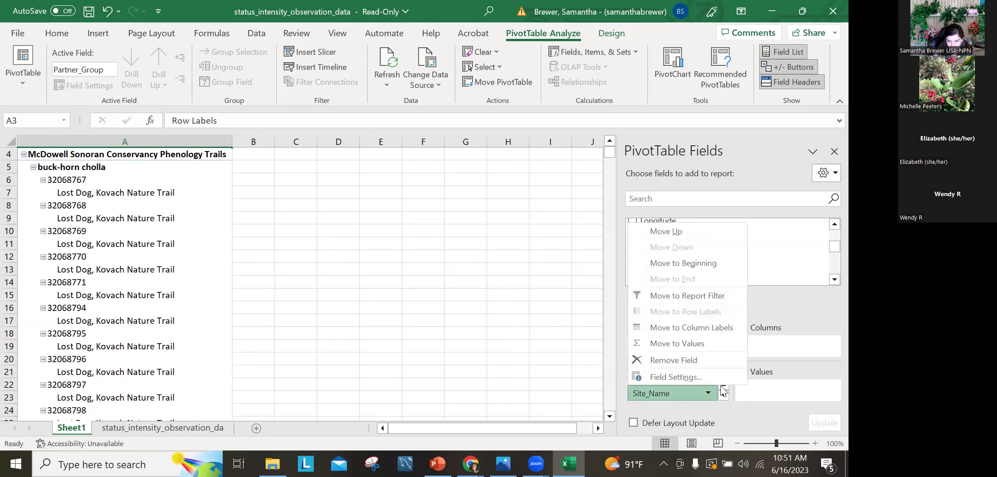
left_click(723, 391)
left_click(684, 397)
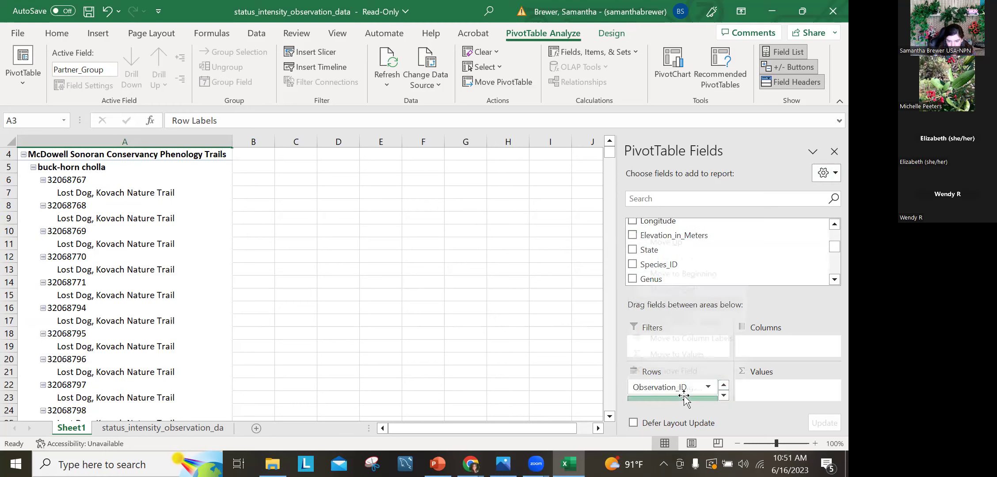
left_click(746, 412)
left_click_drag(697, 393, 701, 396)
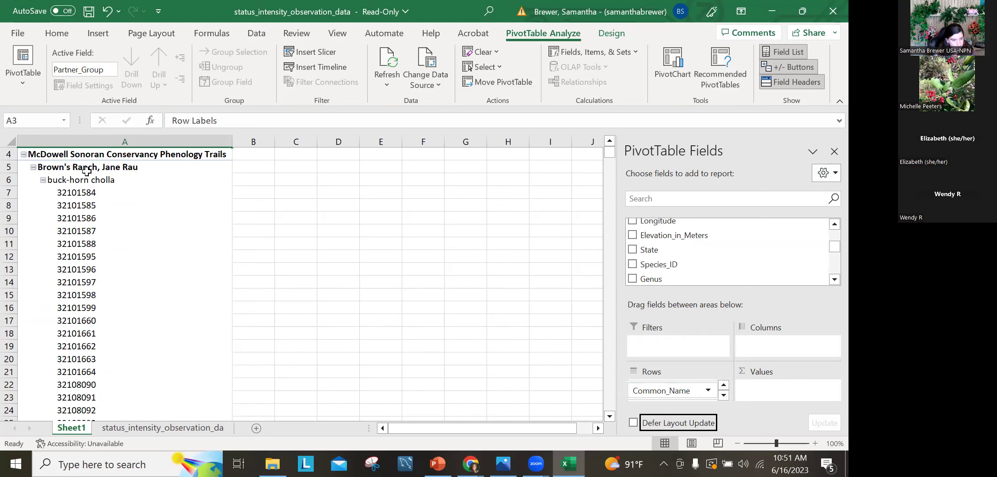
- Review the observation IDs under buck-horn cholla at Brown's Ranch and select them from the first one down to count them
scroll(111, 198, "down", 20)
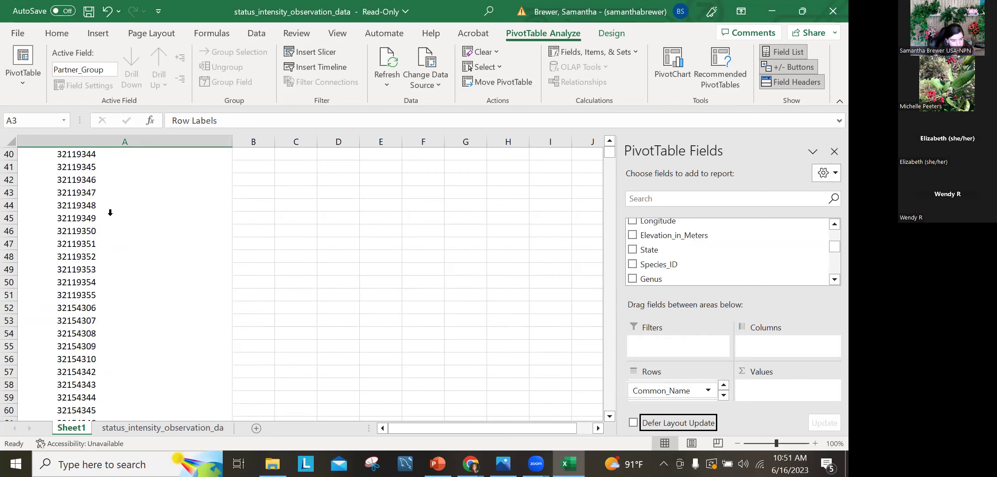
scroll(86, 351, "down", 20)
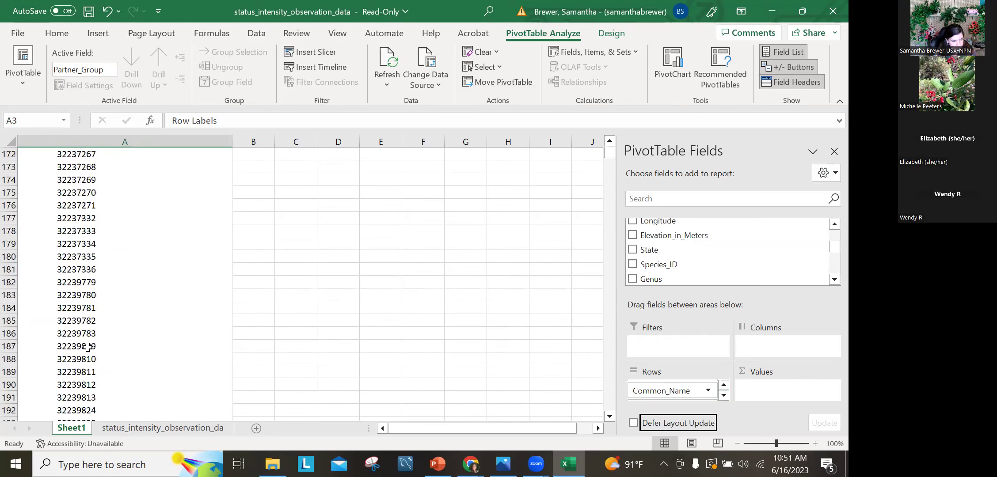
scroll(67, 328, "down", 20)
scroll(75, 335, "down", 10)
scroll(179, 311, "up", 20)
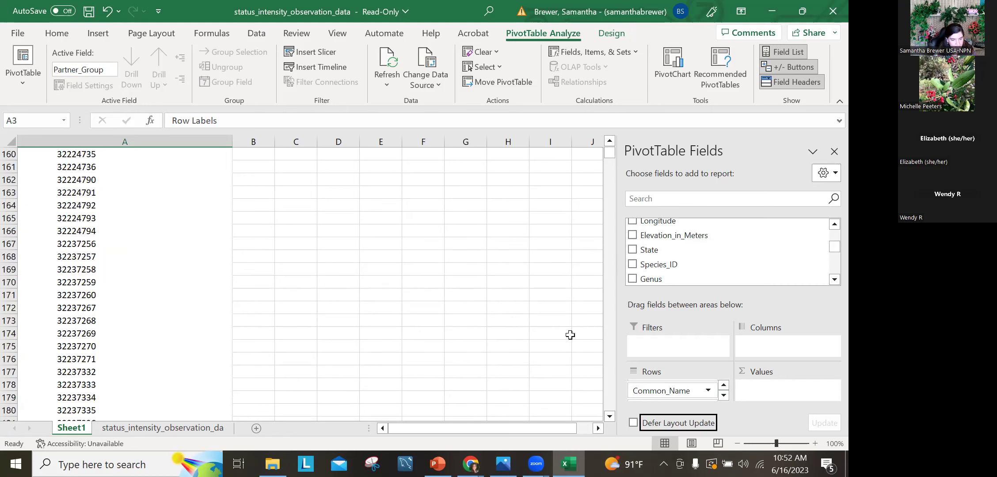
left_click_drag(609, 153, 609, 153)
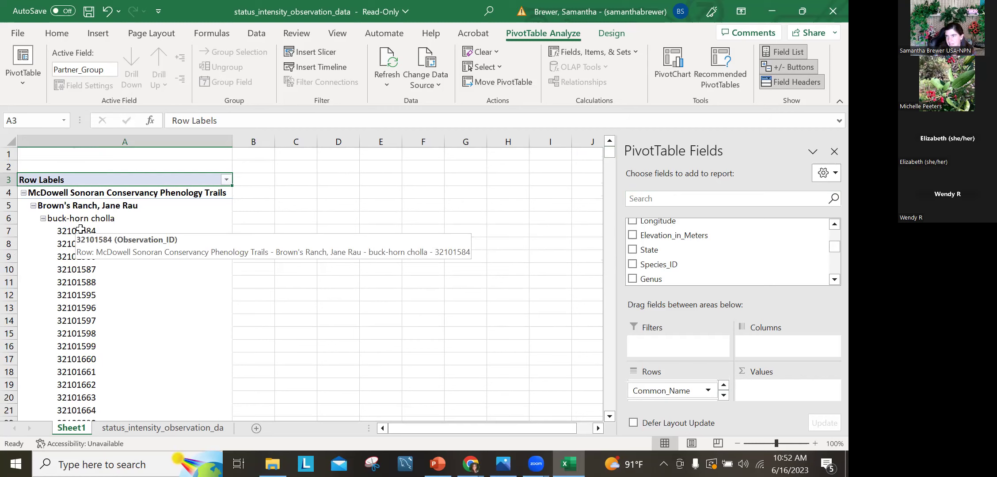
left_click_drag(81, 228, 102, 398)
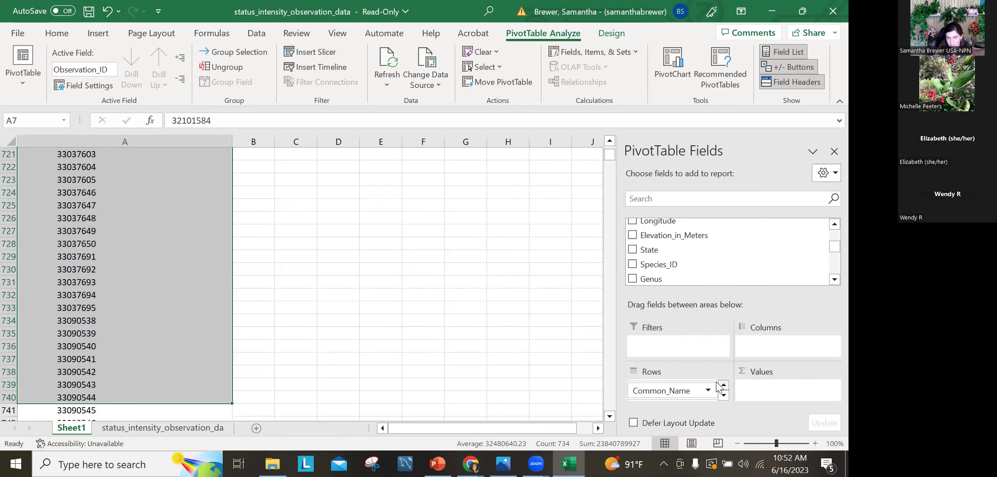
left_click(724, 395)
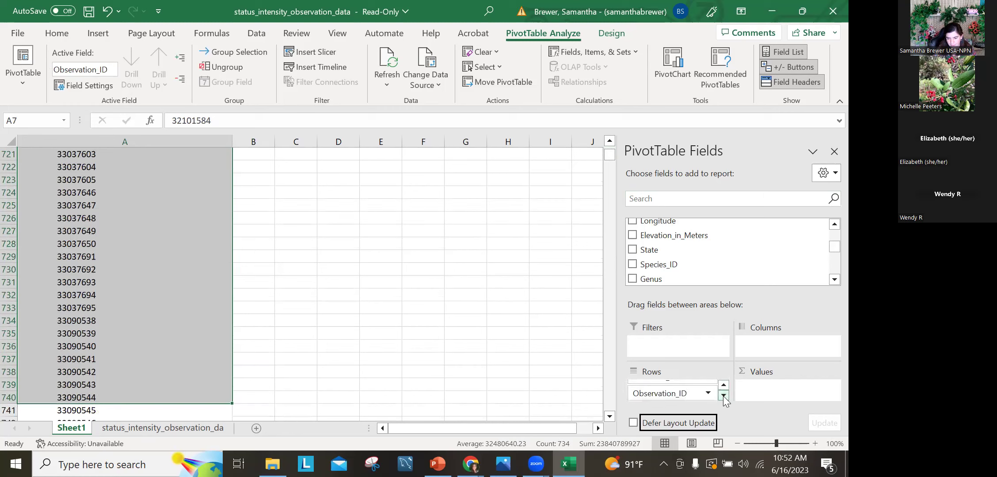
- Move Observation_ID from the PivotTable's rows to its values and summarise it by Count
left_click_drag(668, 400, 766, 393)
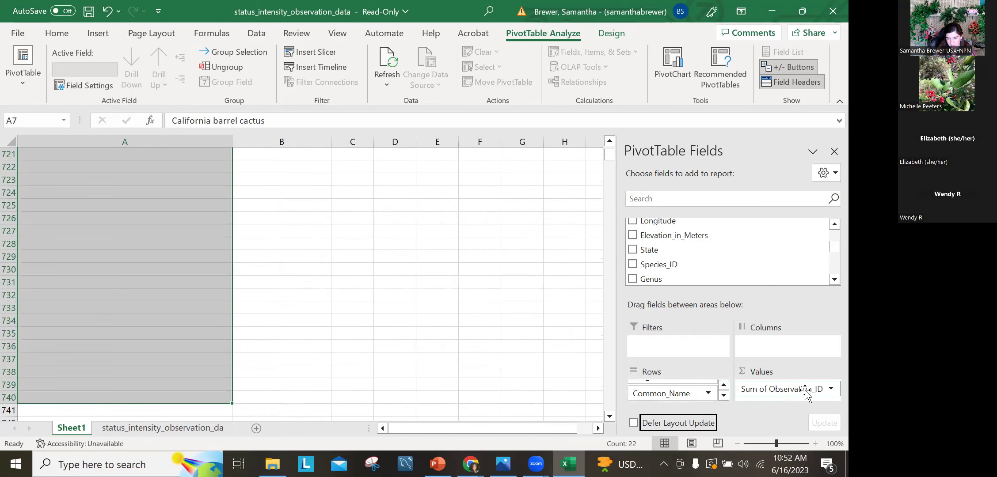
left_click(830, 389)
left_click(802, 374)
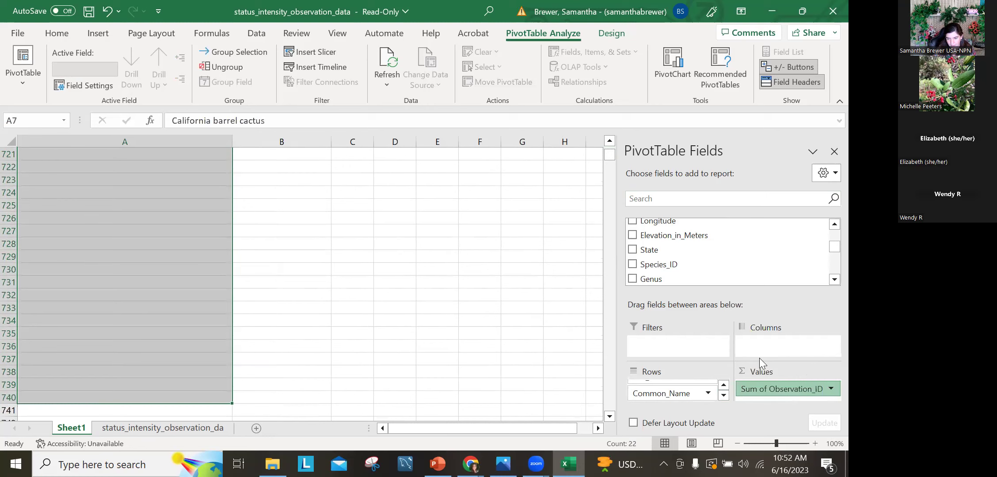
left_click(343, 224)
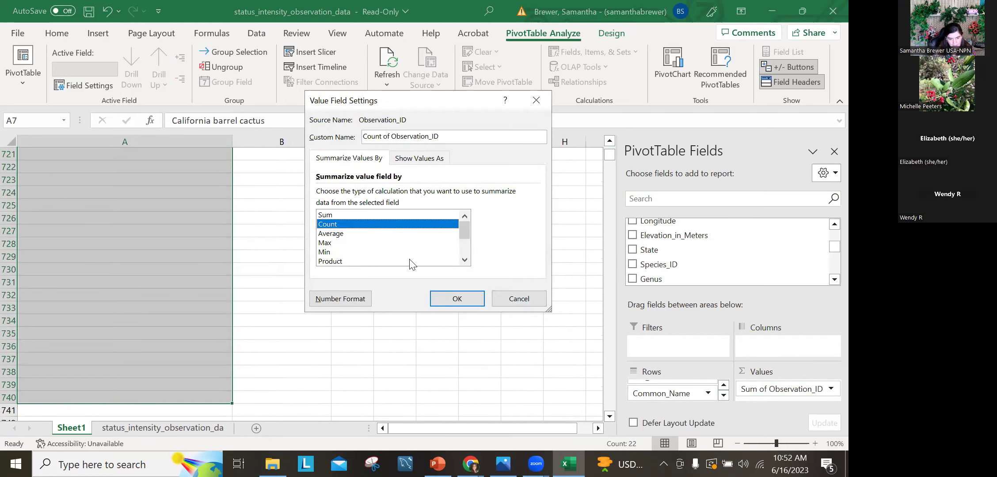
left_click(457, 299)
- Return to the start of the PivotTable and examine the observation counts per species at Brown's Ranch, Jane Rau
scroll(142, 252, "up", 1)
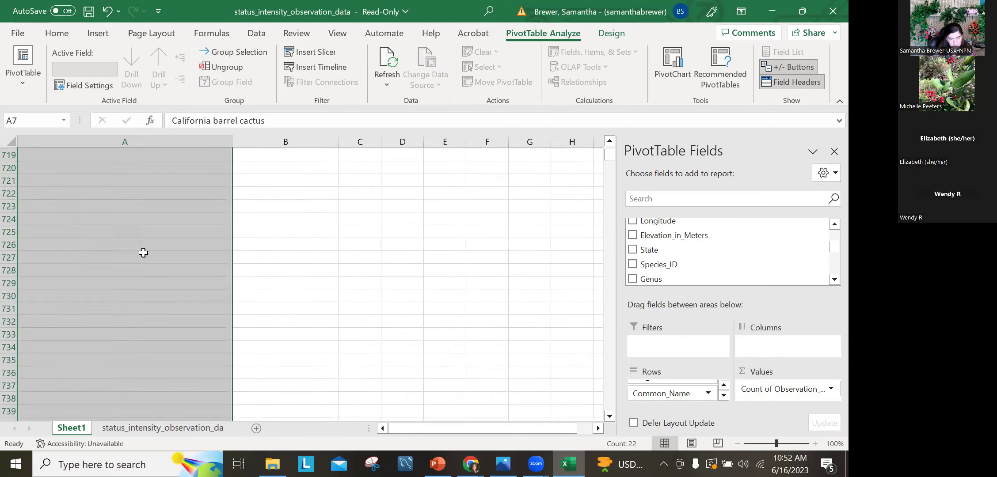
scroll(222, 285, "up", 14)
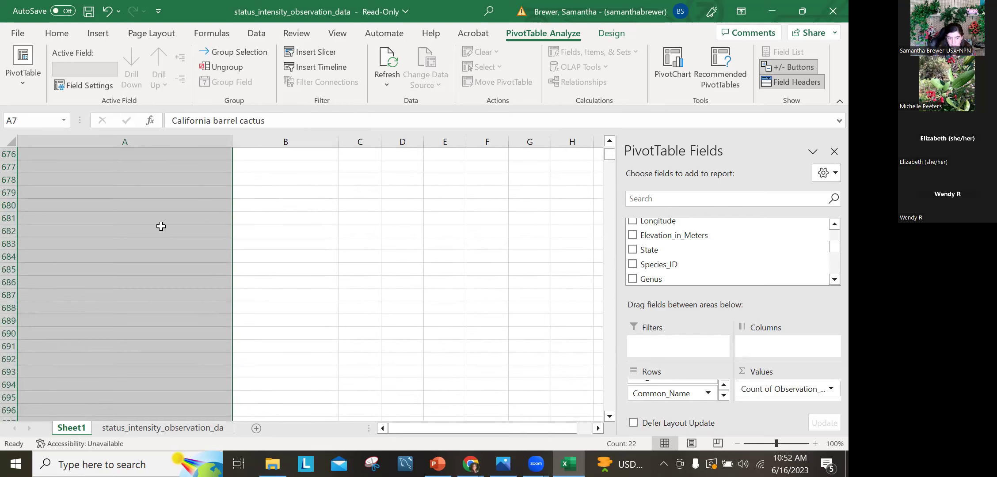
left_click(178, 227)
scroll(517, 307, "up", 9)
left_click(125, 345)
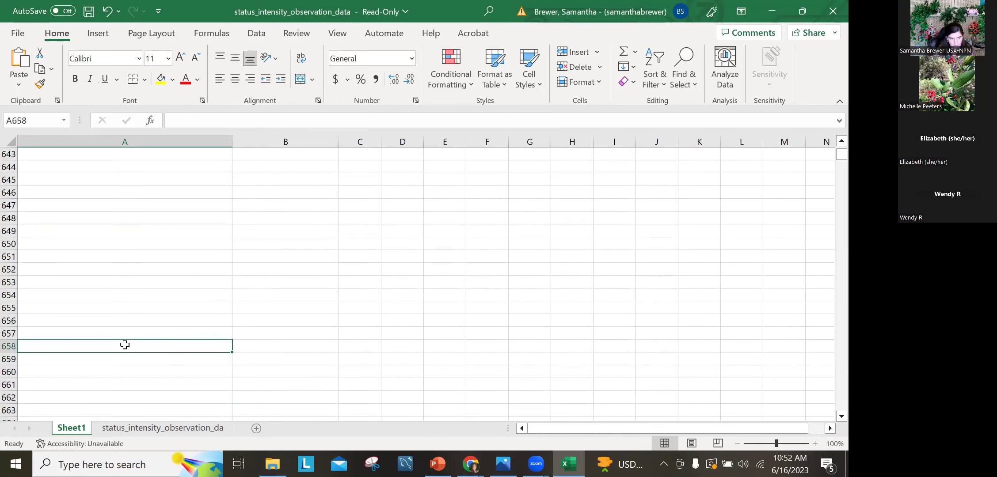
scroll(138, 248, "up", 14)
scroll(138, 249, "up", 20)
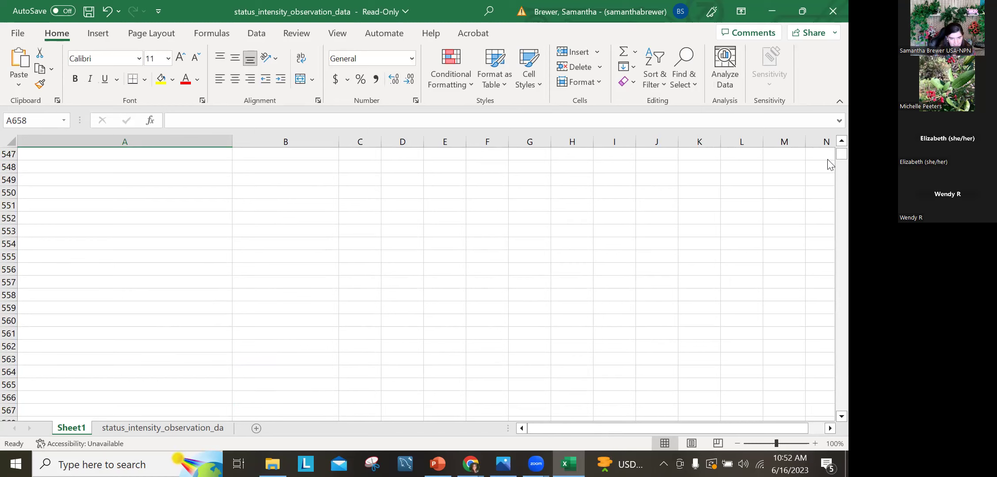
left_click_drag(840, 154, 831, 140)
left_click(117, 250)
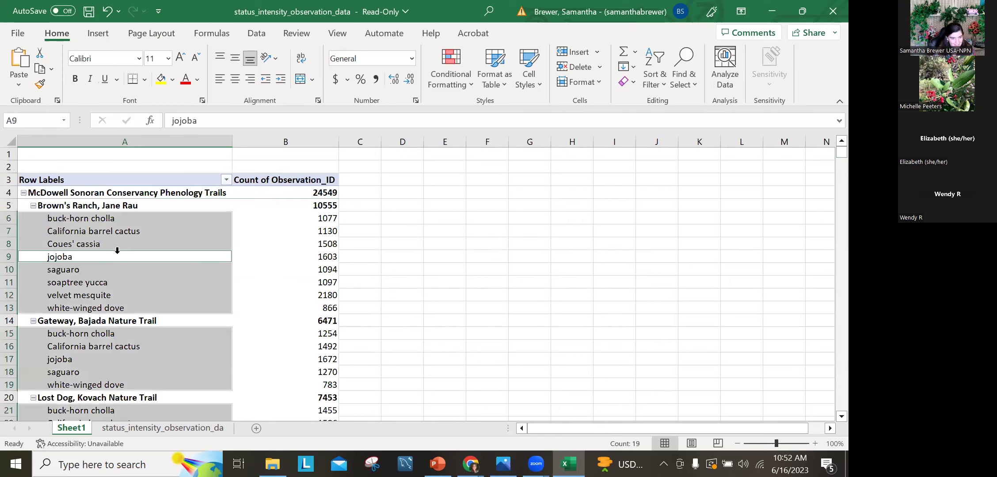
left_click(315, 232)
left_click(294, 272)
left_click(314, 295)
left_click(315, 283)
left_click(310, 272)
left_click(303, 257)
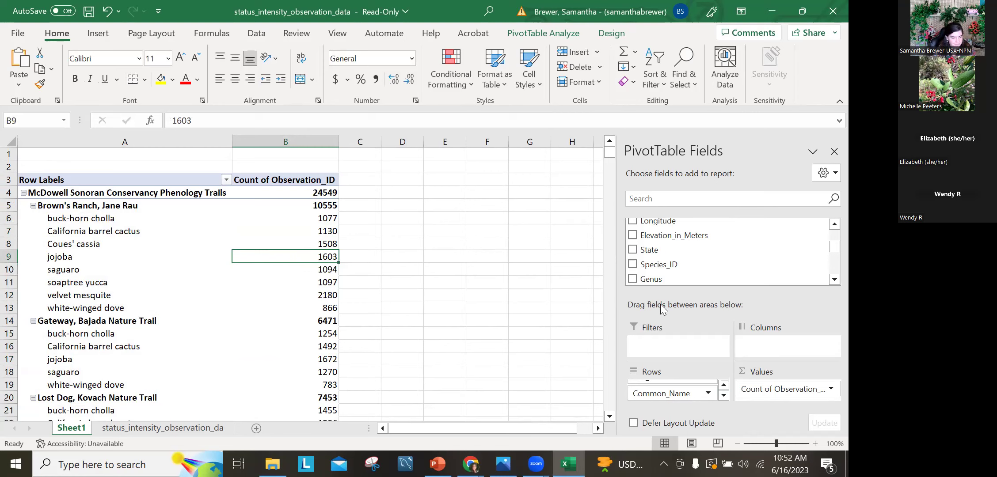
- Compare the observation counts of several Brown's Ranch species with the jojoba count at Gateway, Bajada Nature Trail
left_click(330, 221)
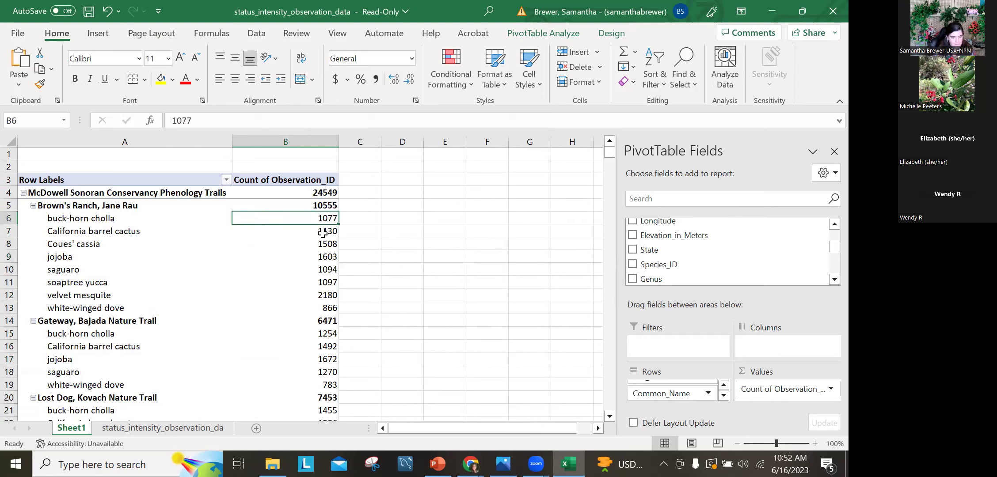
left_click(327, 246)
left_click(327, 283)
left_click(327, 295)
scroll(326, 317, "down", 1)
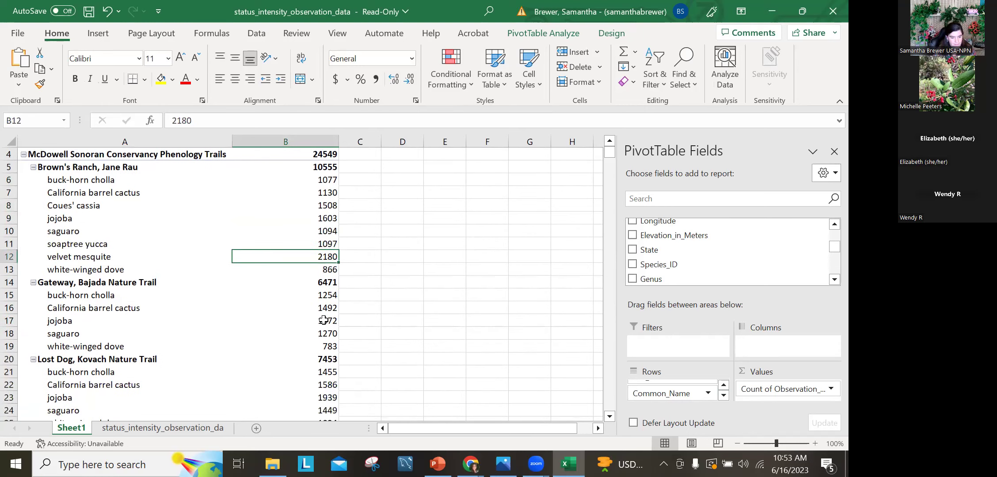
left_click(327, 316)
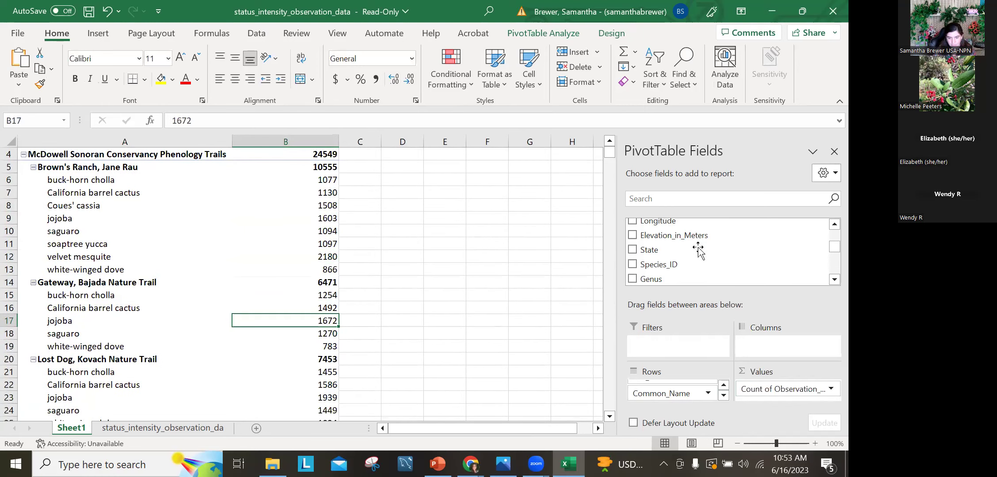
- Look through the available PivotTable fields and the species counts for every site down to the grand total
scroll(714, 265, "down", 1)
scroll(714, 270, "down", 2)
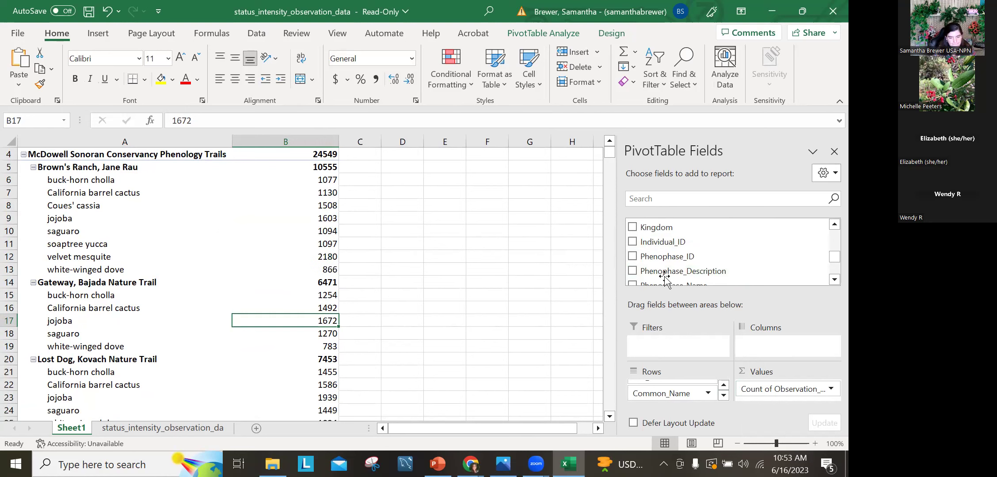
scroll(683, 274, "up", 1)
scroll(682, 275, "up", 2)
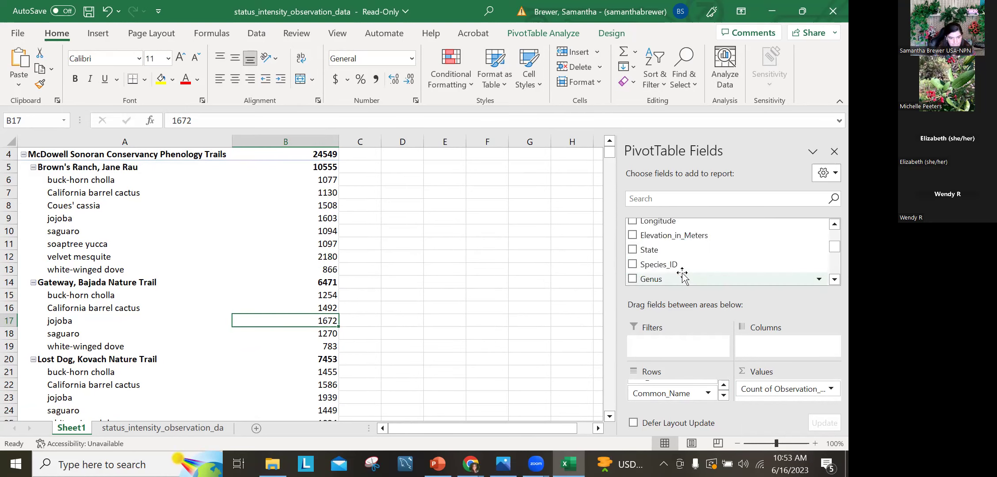
scroll(683, 274, "up", 5)
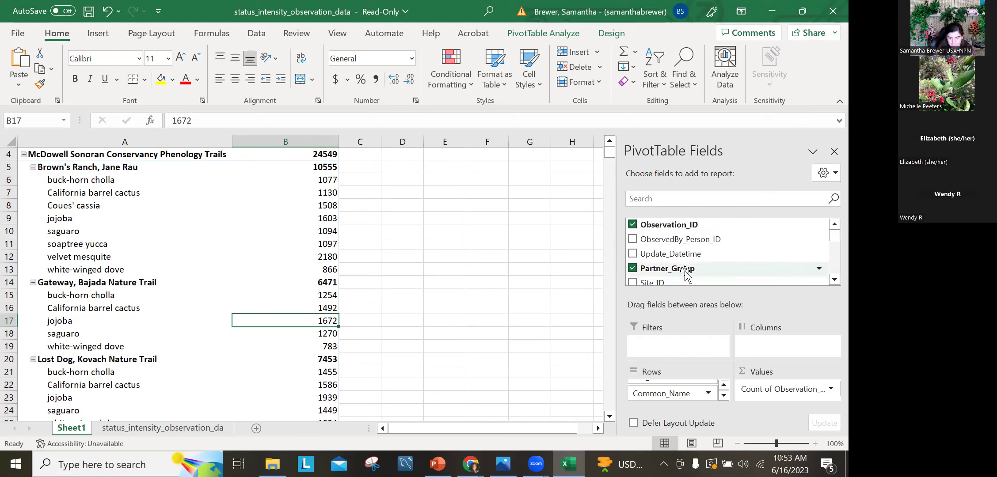
scroll(682, 274, "down", 5)
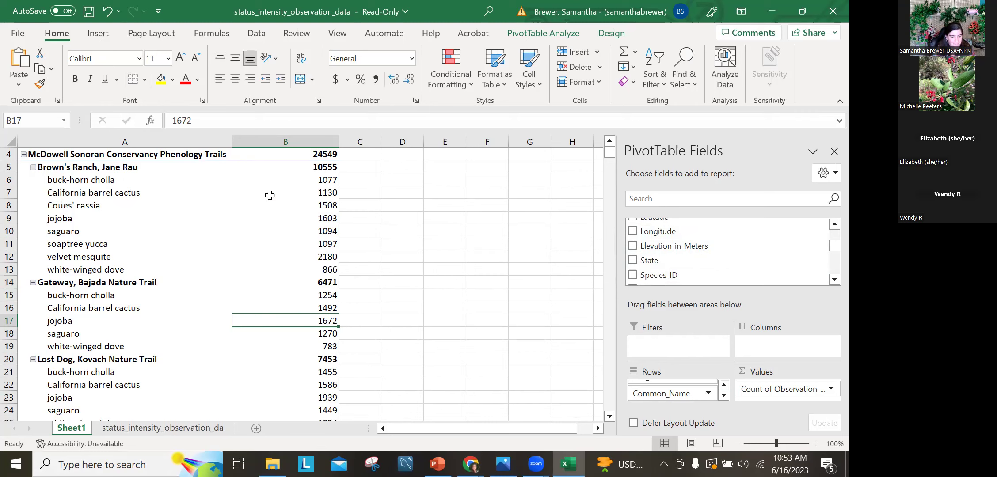
scroll(703, 260, "up", 3)
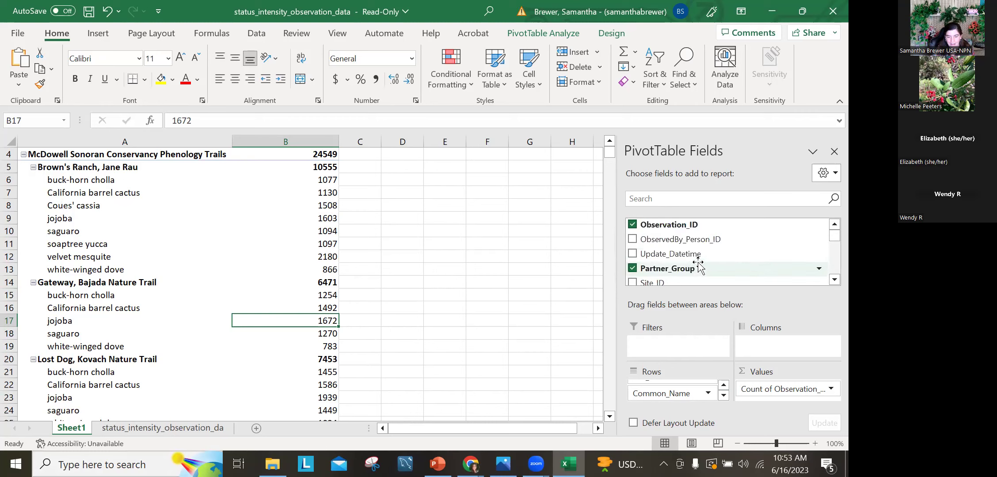
scroll(702, 264, "down", 8)
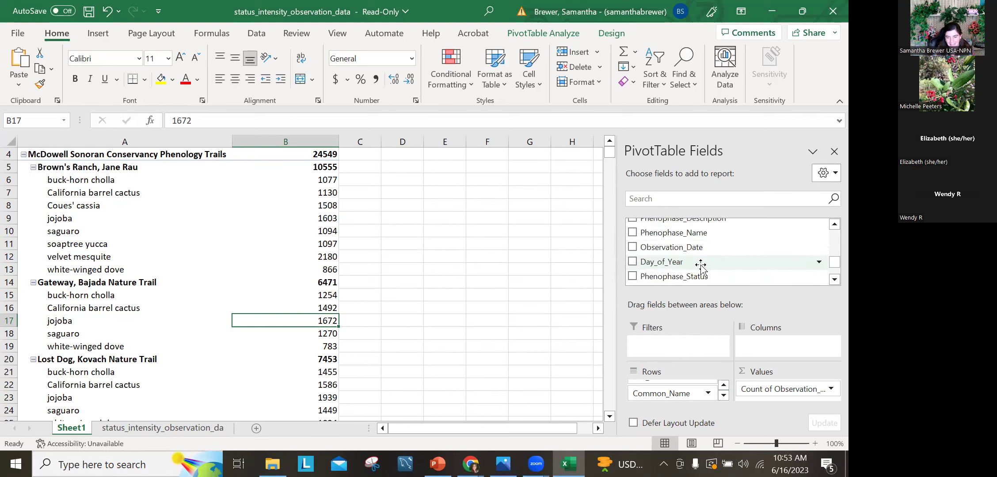
scroll(703, 270, "down", 1)
scroll(702, 267, "up", 9)
scroll(191, 300, "down", 4)
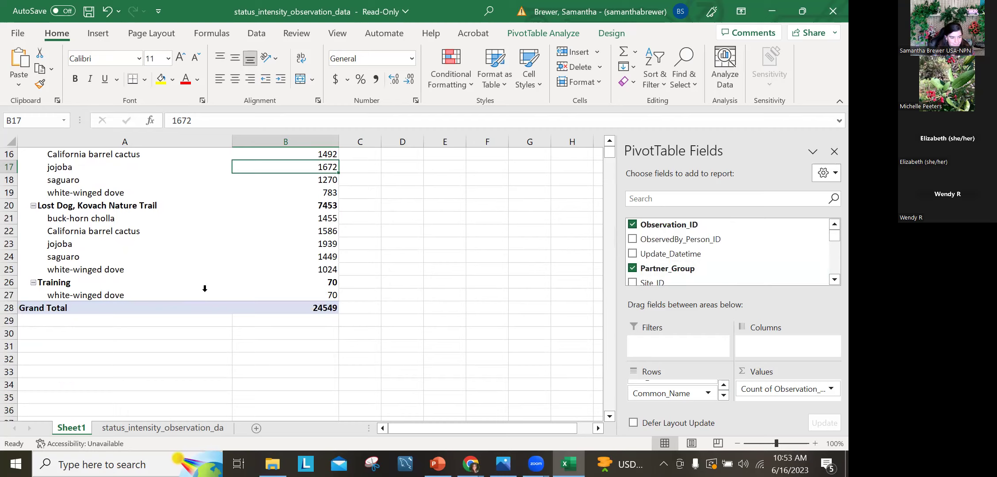
scroll(204, 289, "up", 3)
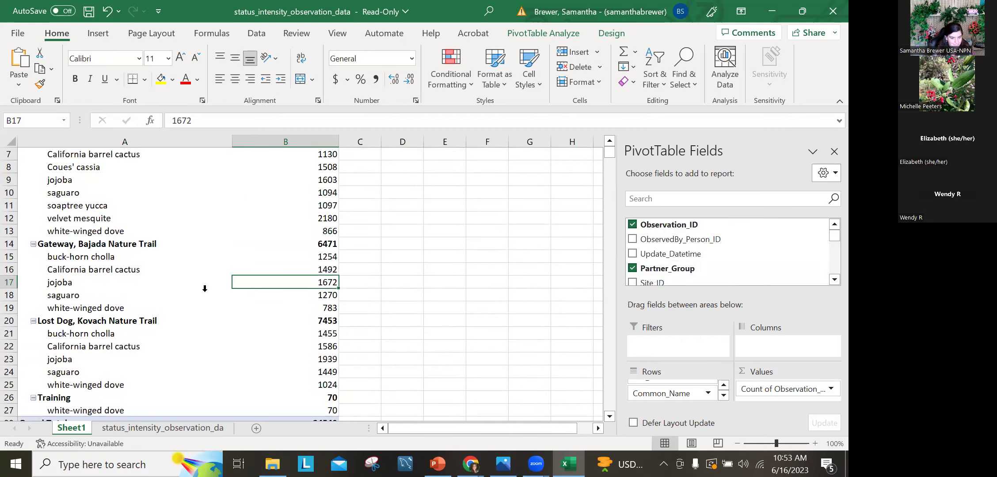
- Remove the count of Observation_ID from the PivotTable's values, keeping the partner group, site and species rows
scroll(679, 261, "down", 5)
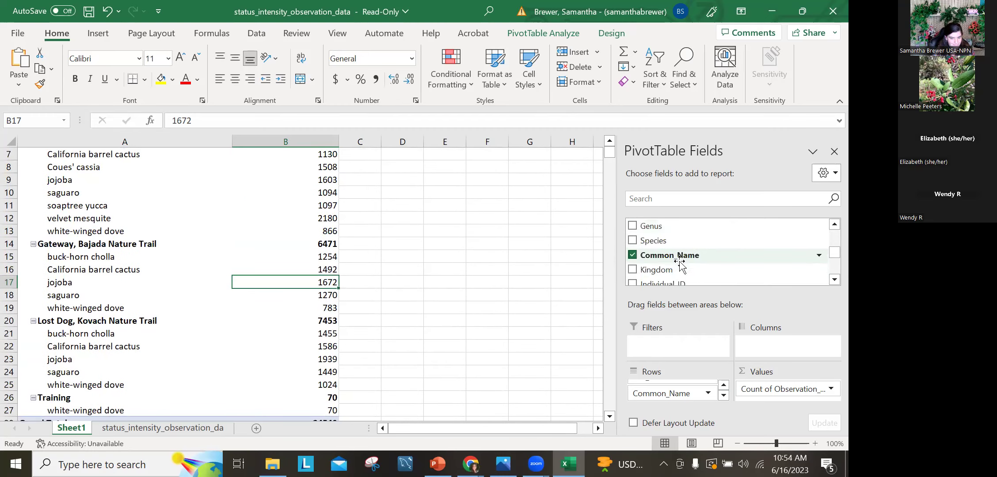
scroll(681, 265, "down", 5)
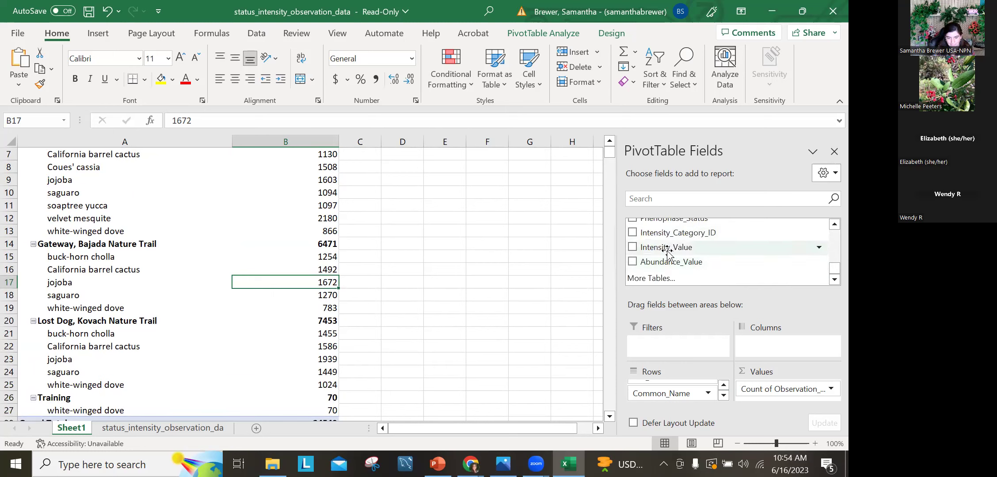
left_click_drag(782, 389, 718, 284)
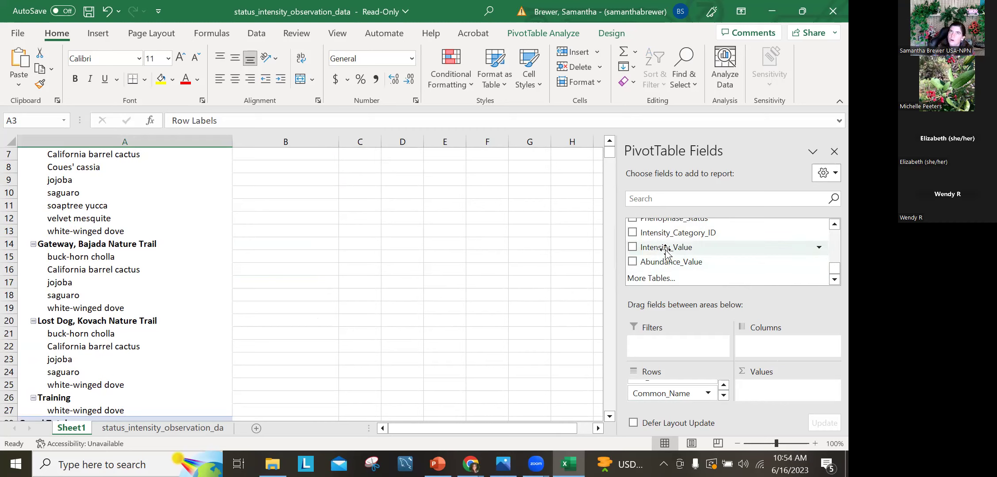
mouse_move(667, 253)
left_mouse_down()
mouse_move(684, 399)
mouse_move(667, 393)
mouse_move(680, 400)
mouse_move(679, 261)
left_mouse_up()
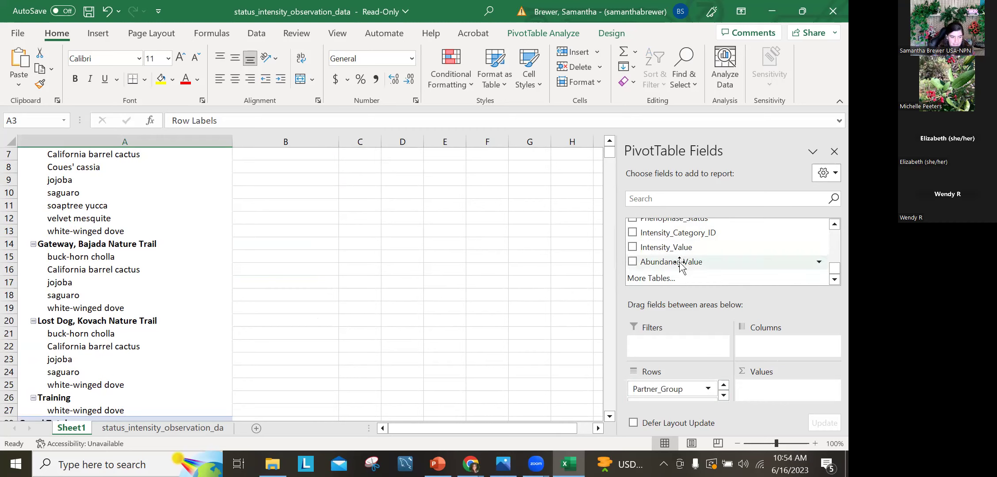